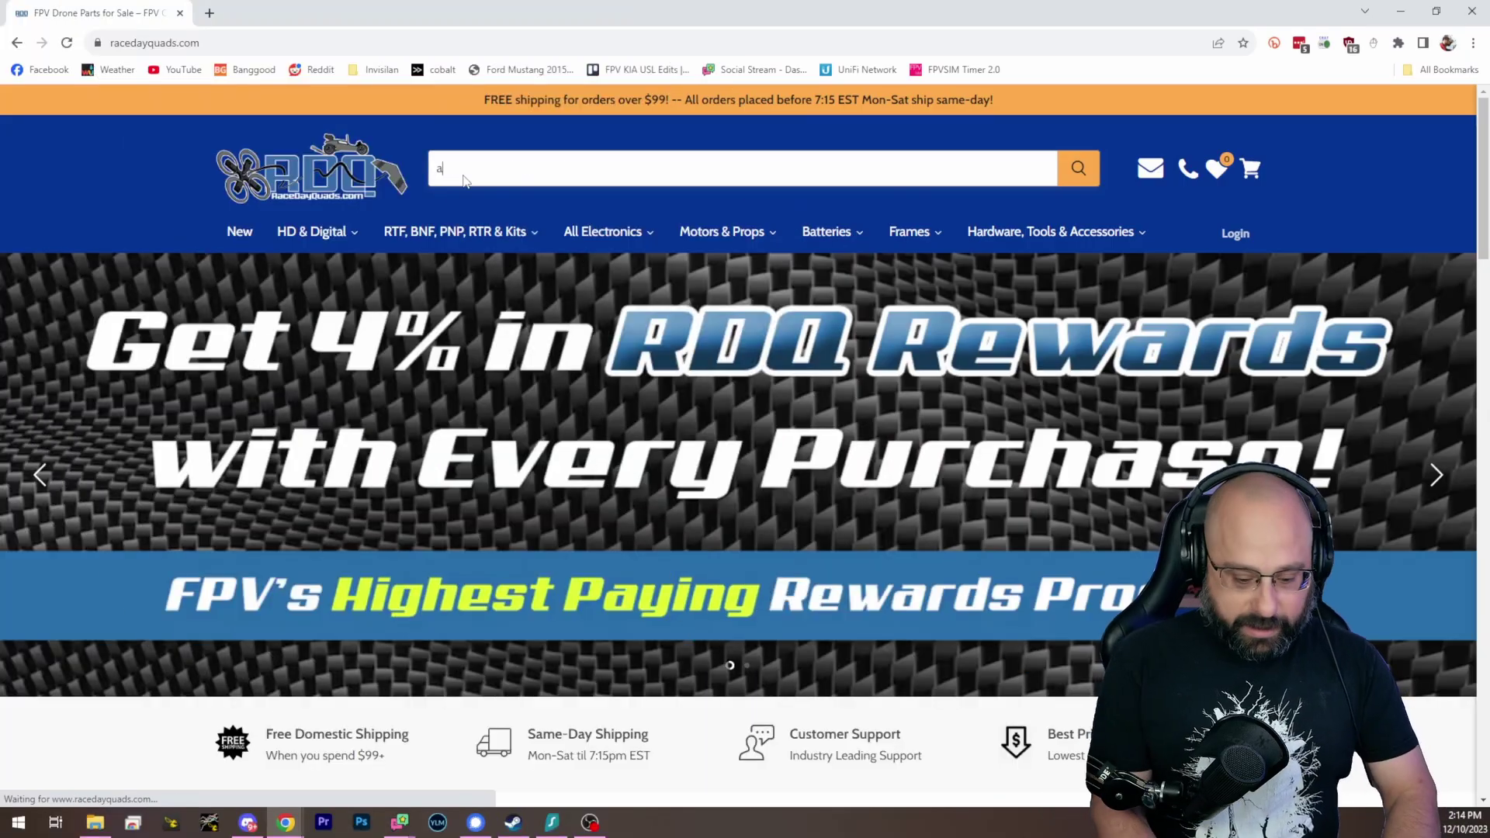
- Search the RaceDayQuads store for "at betaflight" and look through the listed products
type("t betaflight")
key("Return")
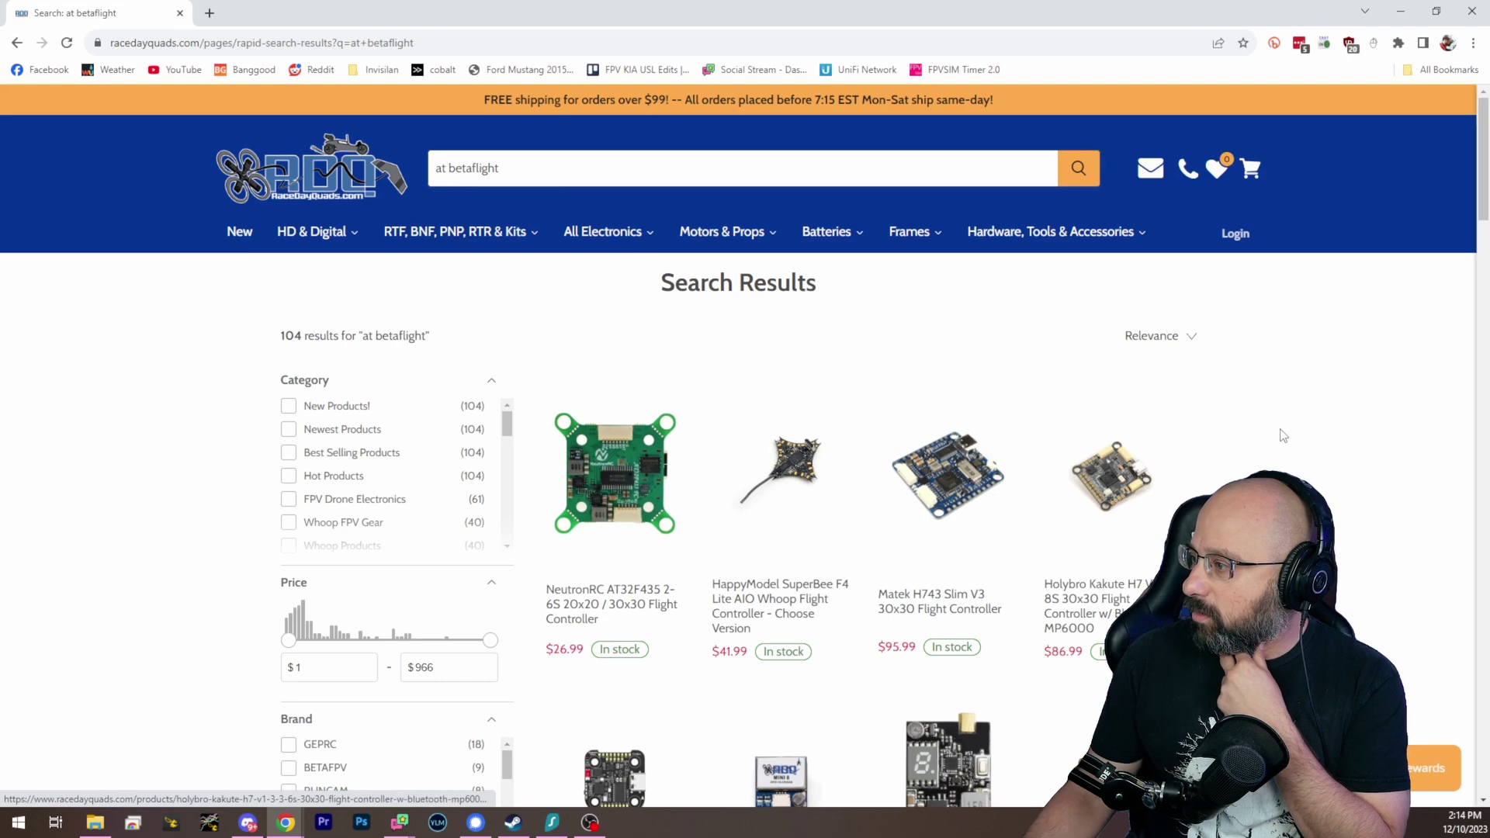
scroll(1282, 436, "down", 3)
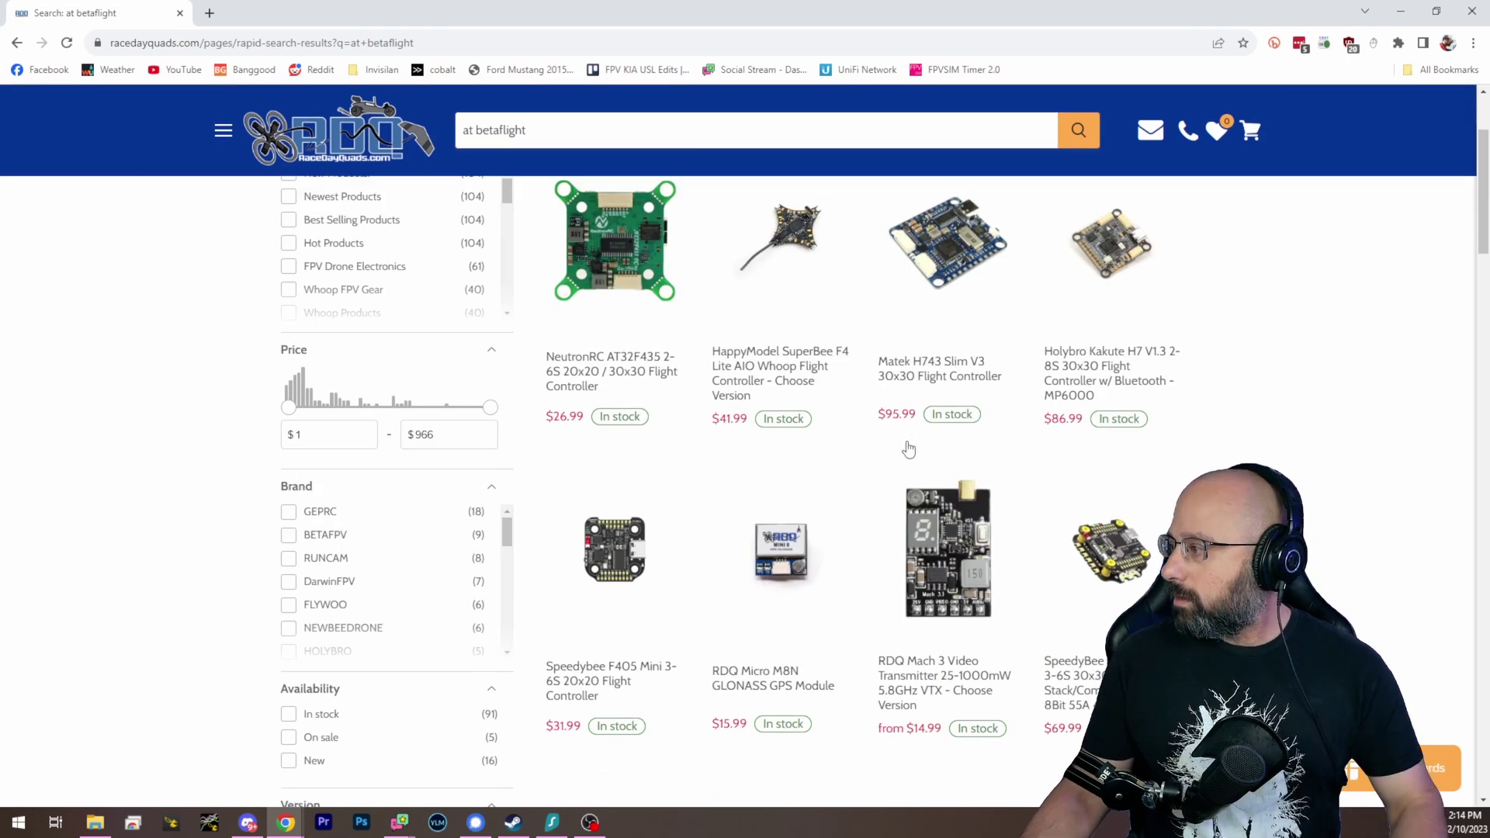
scroll(909, 450, "up", 3)
- Search the store for "iflight at" and look through the full list of matching products
triple_click(494, 160)
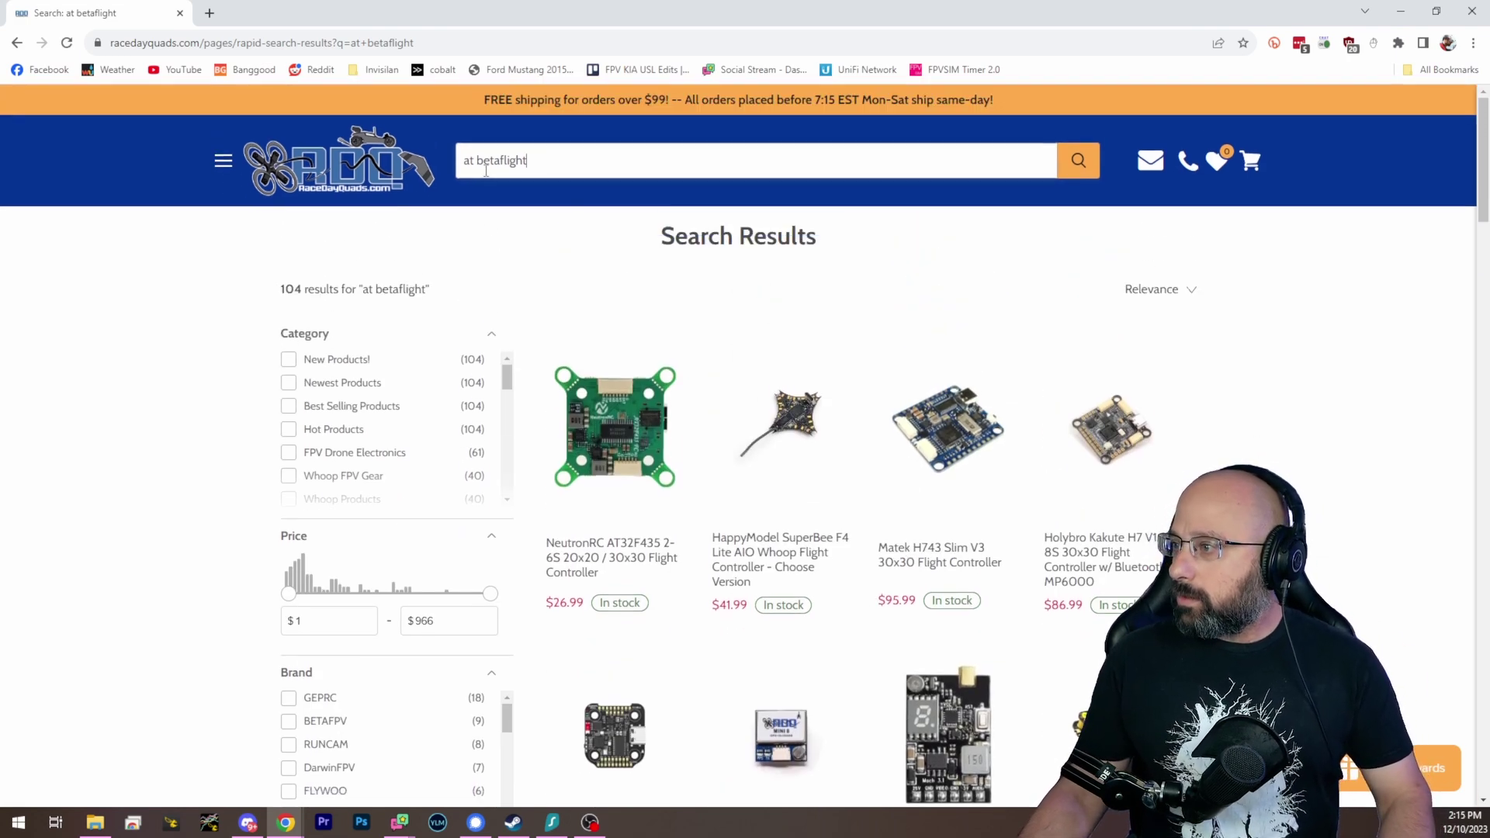
type("iflight at")
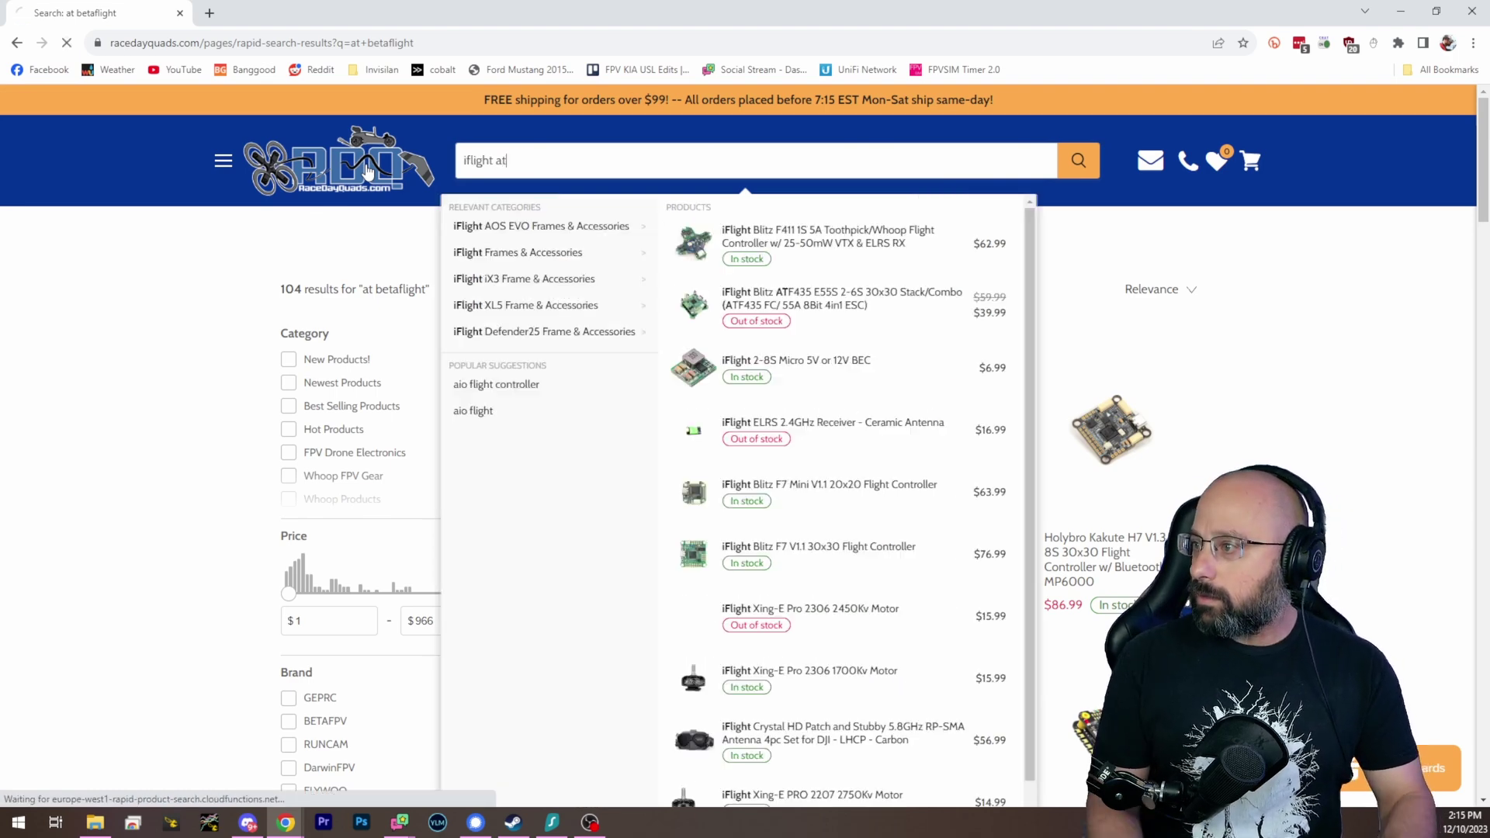
key("Return")
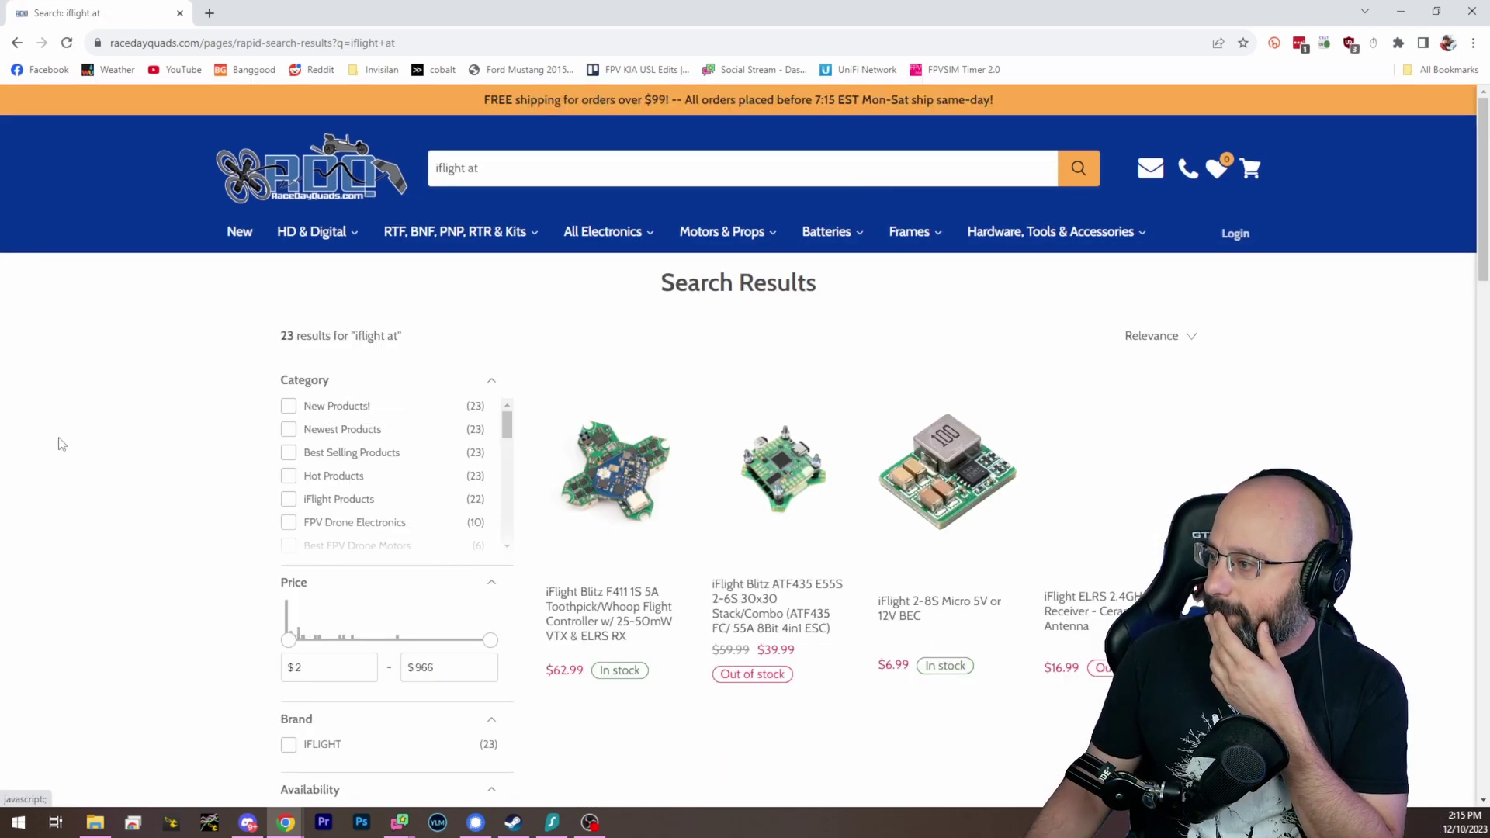
scroll(43, 439, "down", 4)
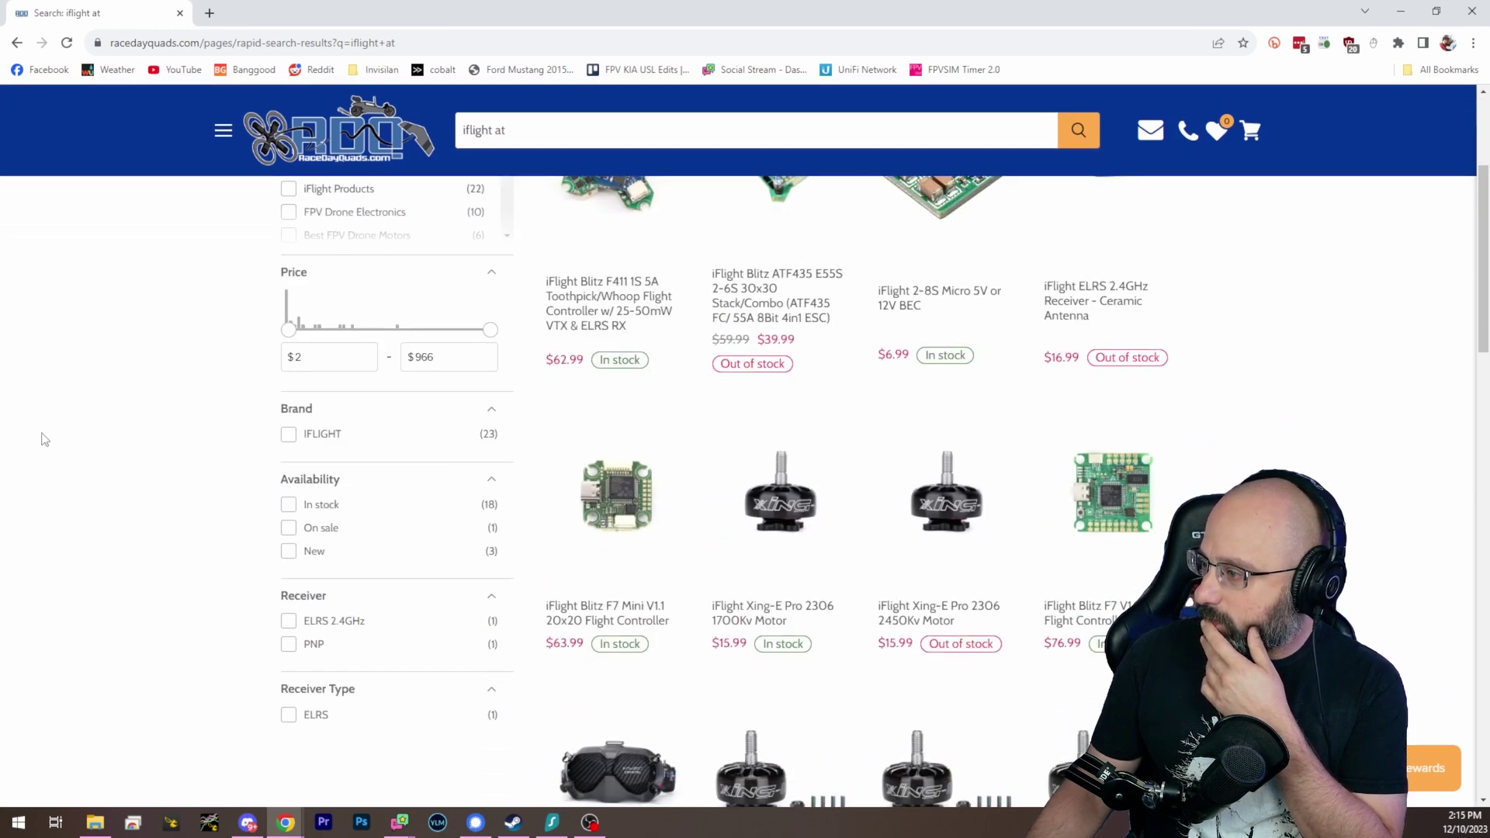
scroll(44, 439, "down", 8)
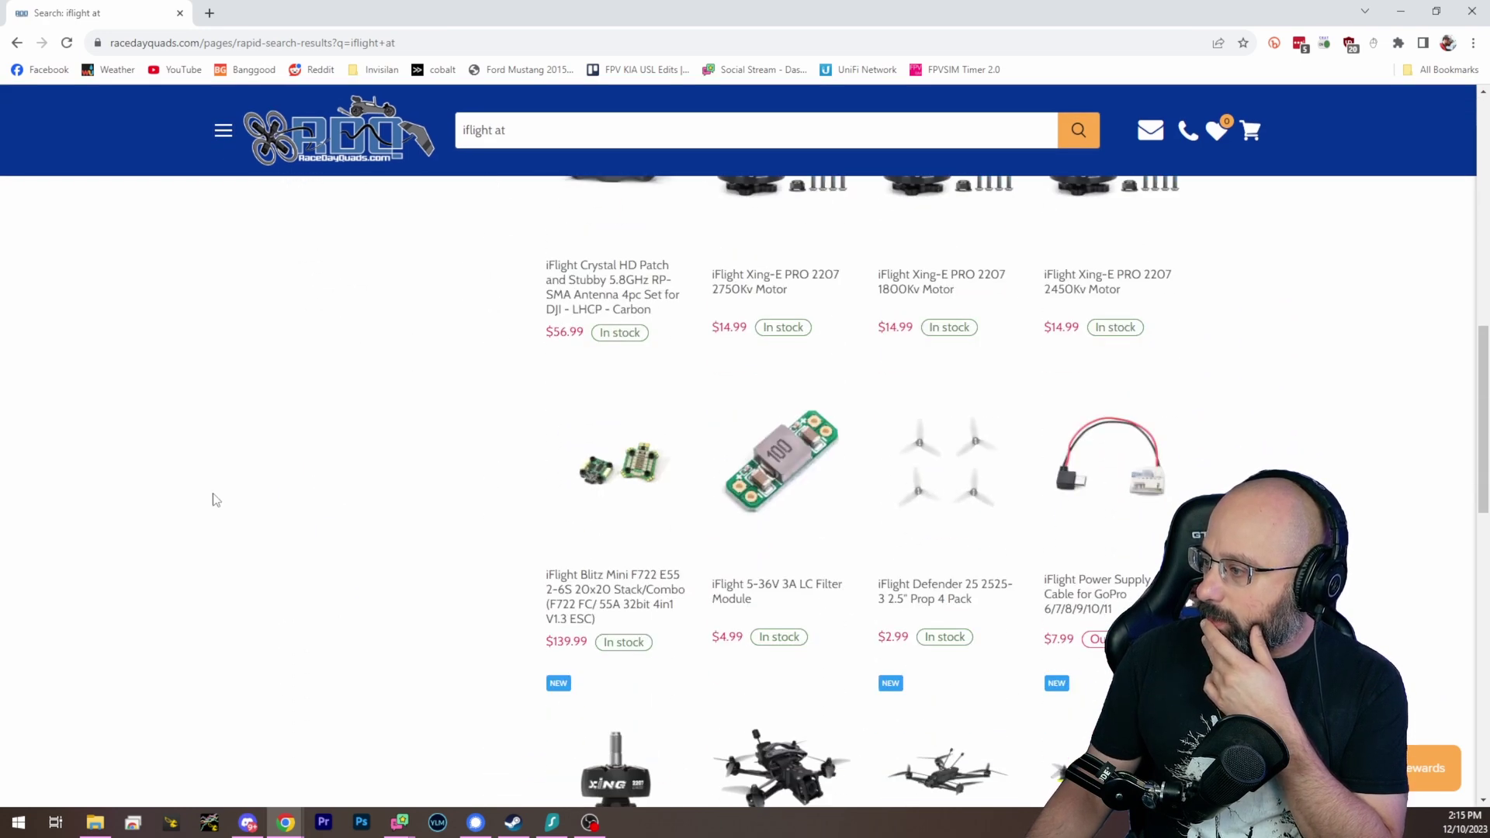
scroll(295, 510, "down", 10)
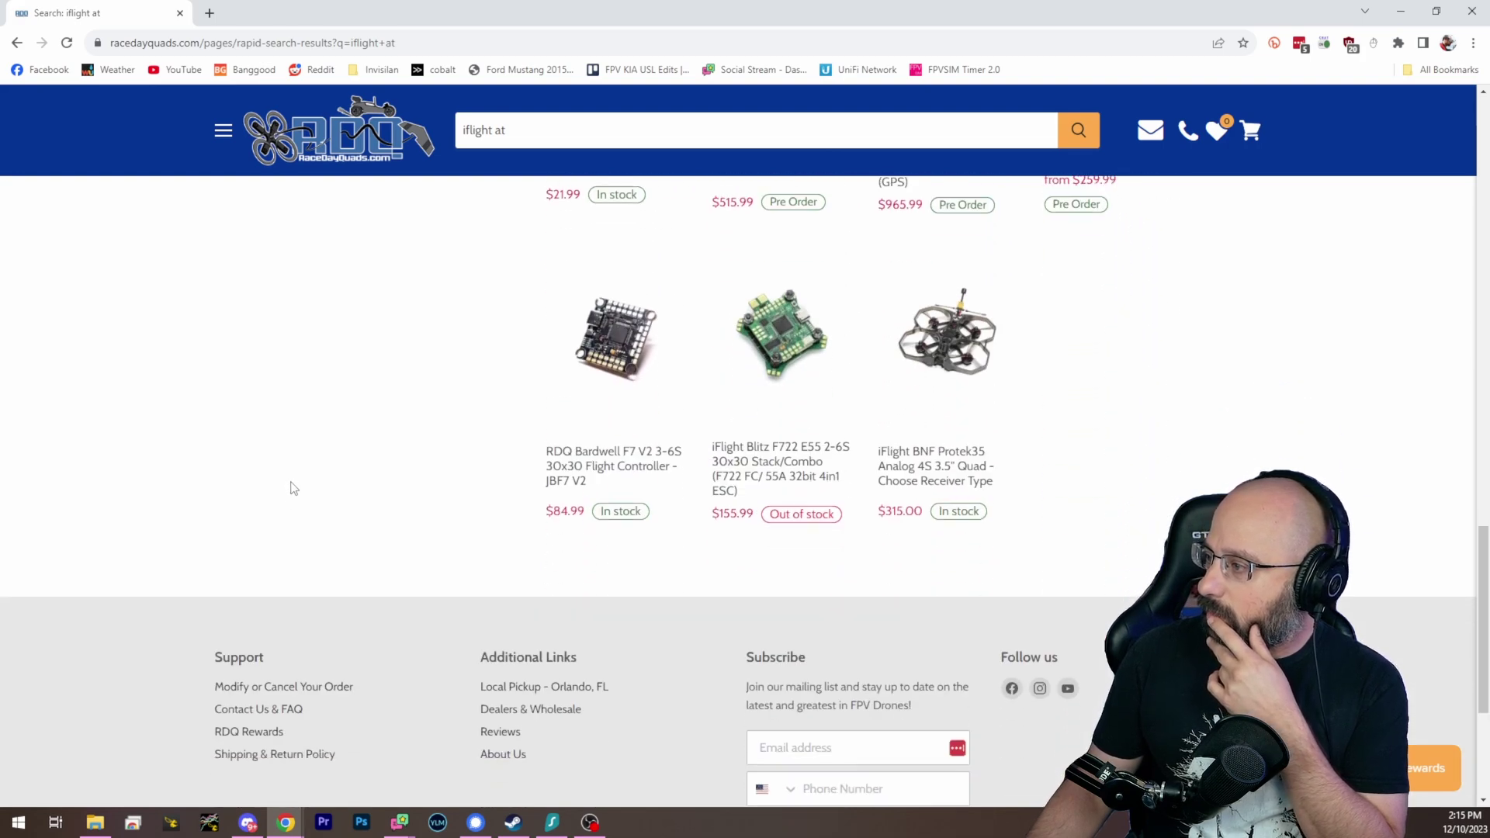
scroll(281, 491, "up", 18)
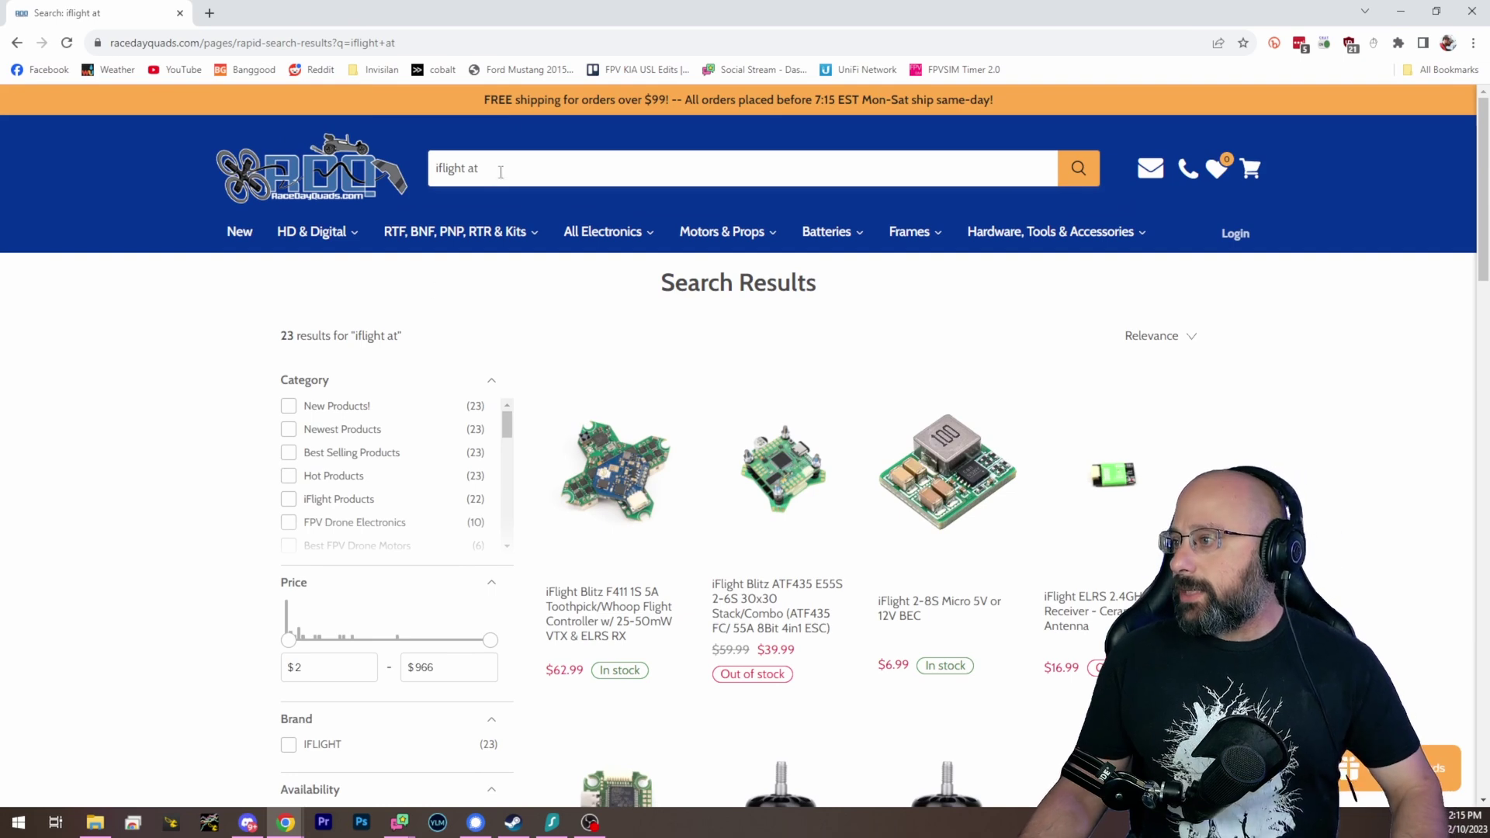
- Search Google for "iflight at fc" and check the results for a matching flight controller
left_click(501, 172)
key("ctrl+l")
type("ifli")
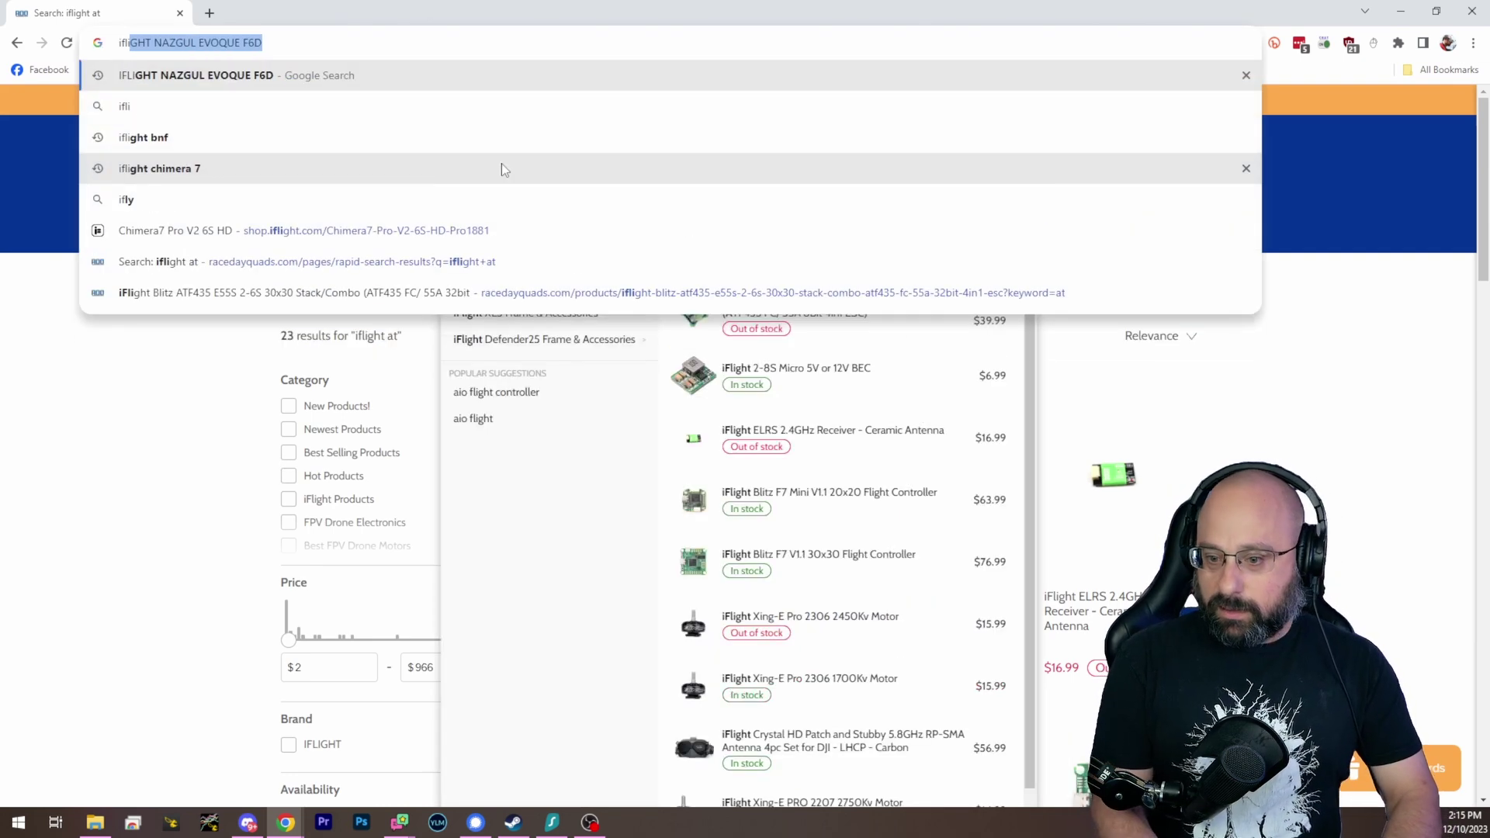
type("ght at fc")
key("Return")
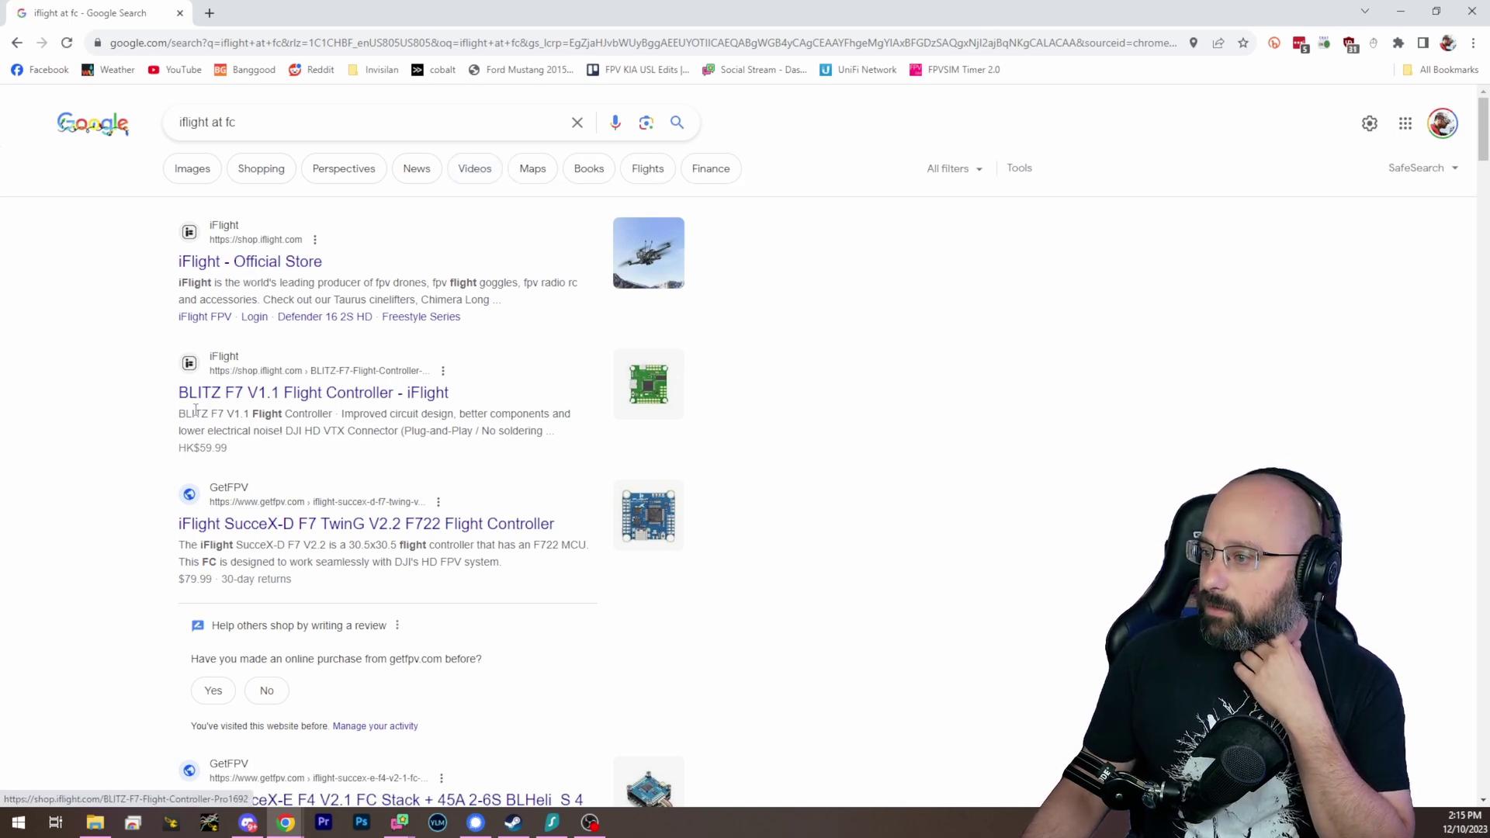
left_click(250, 517)
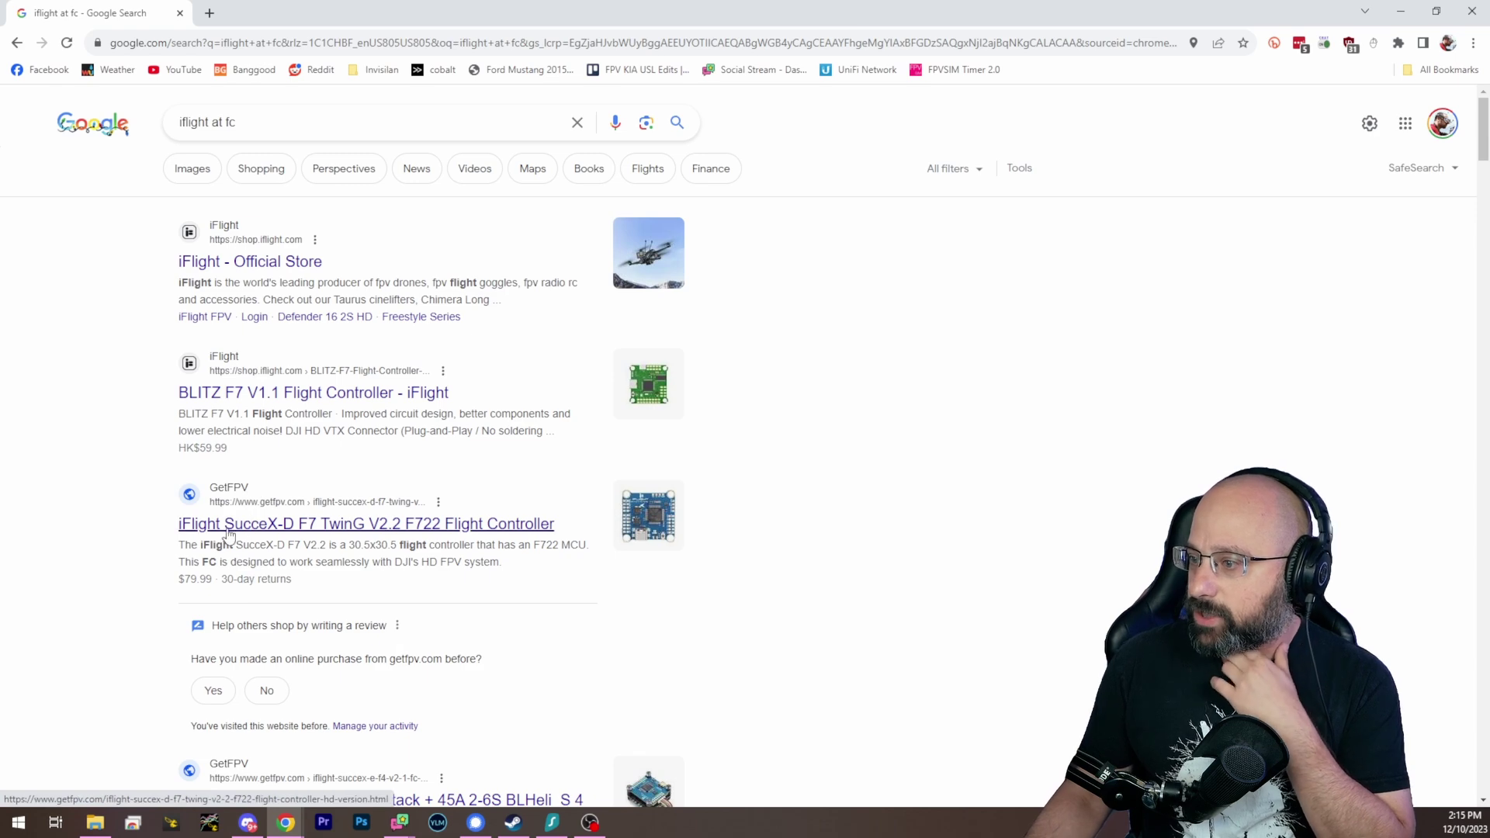
scroll(67, 482, "down", 2)
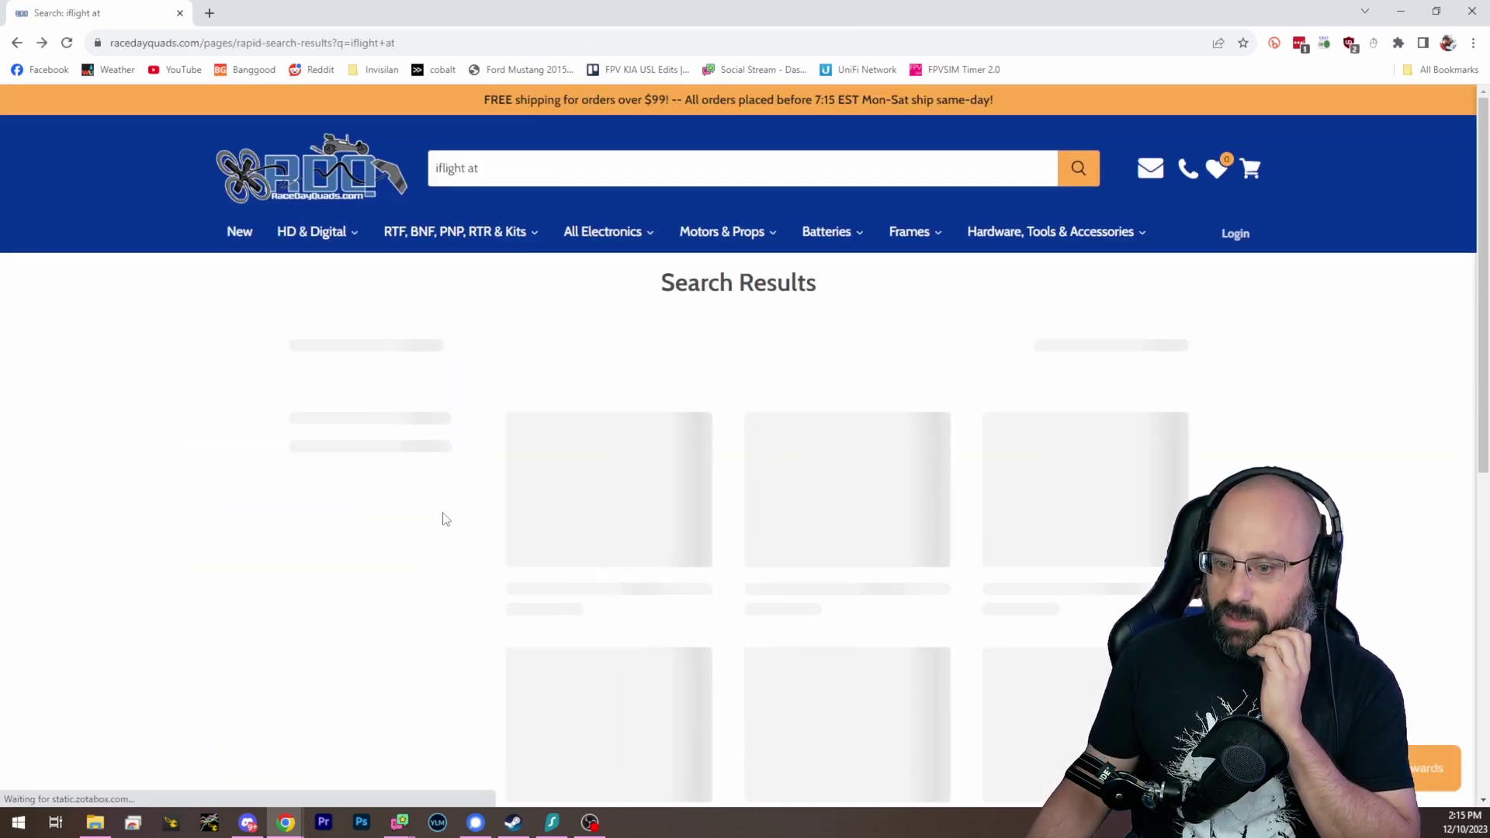
- Open the iFlight Blitz ATF435 E55S 30x30 Stack/Combo product page and highlight ATF435 in its title
left_click(792, 479)
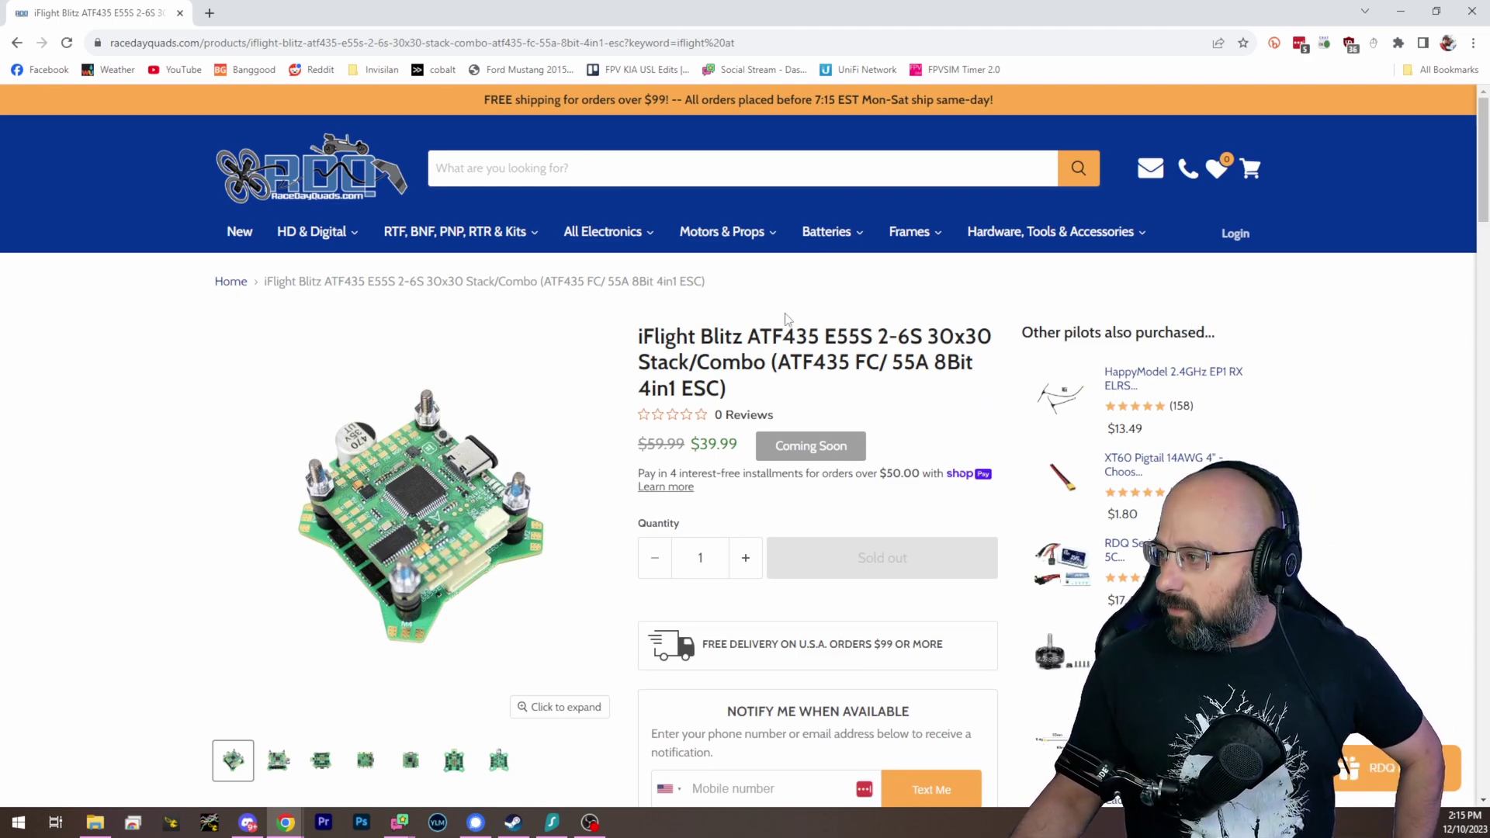
left_click_drag(754, 342, 817, 343)
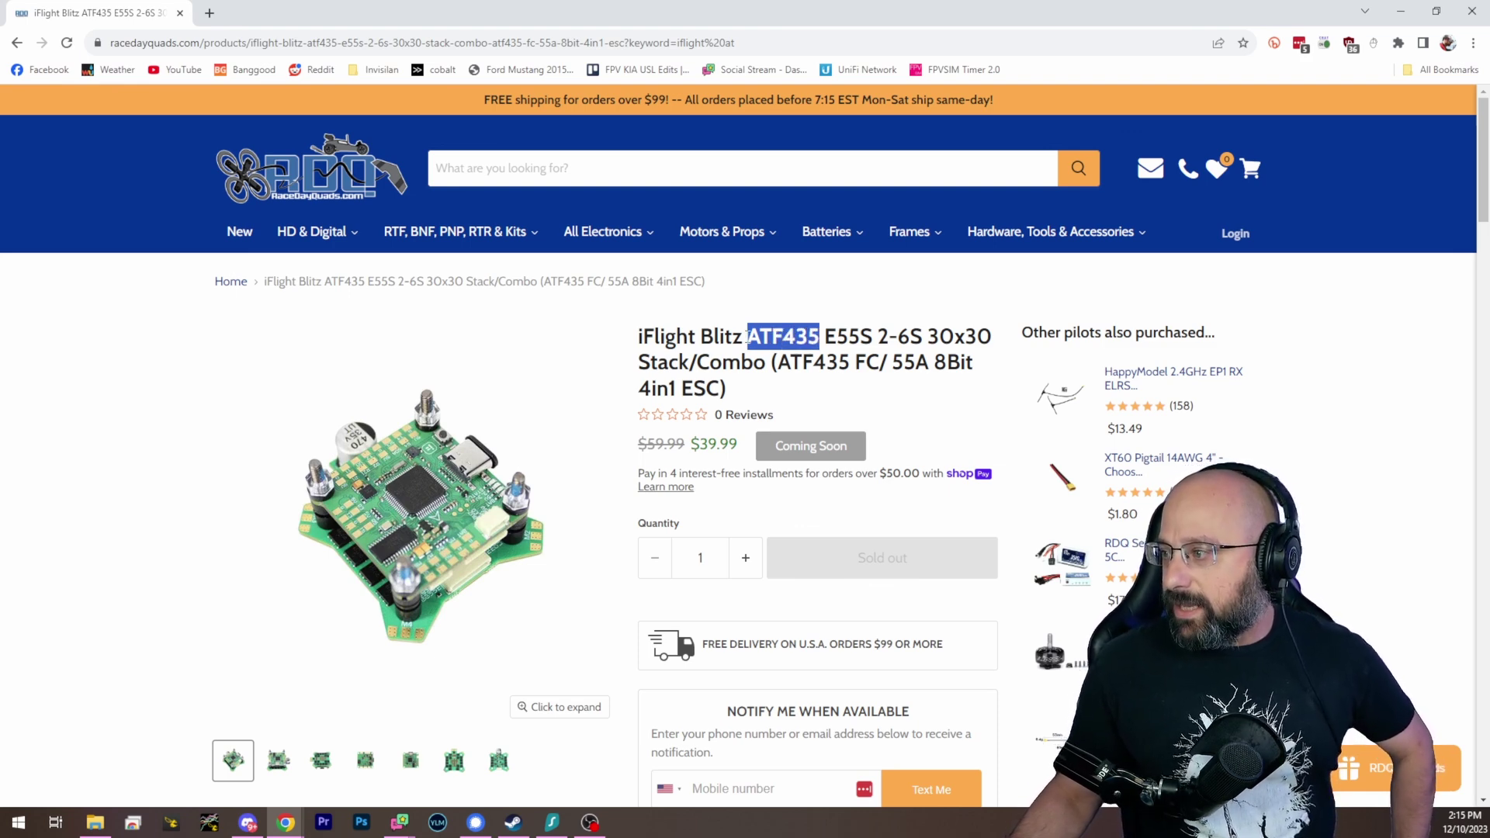
scroll(694, 371, "down", 2)
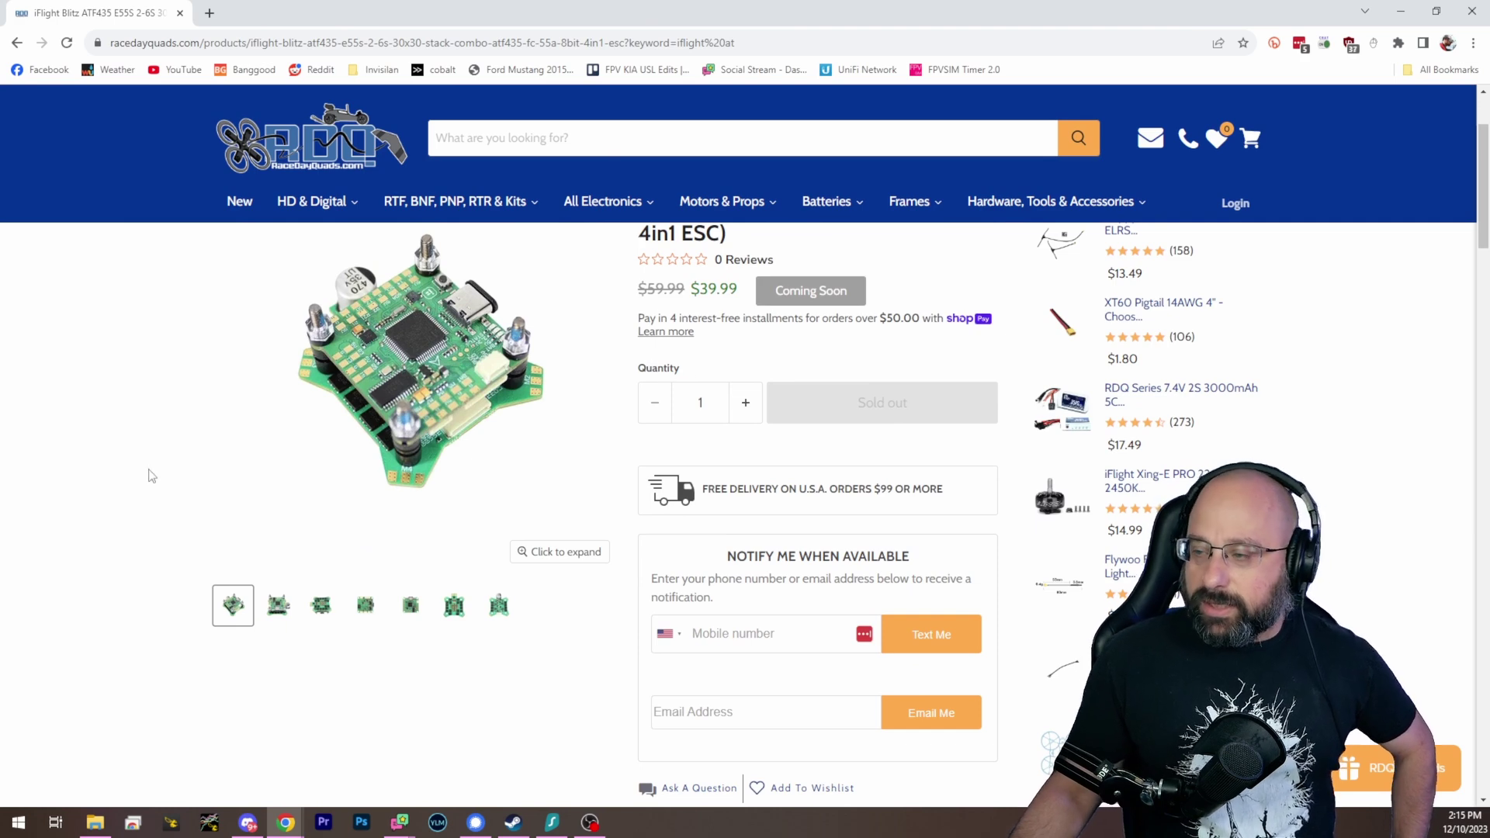
scroll(142, 497, "up", 1)
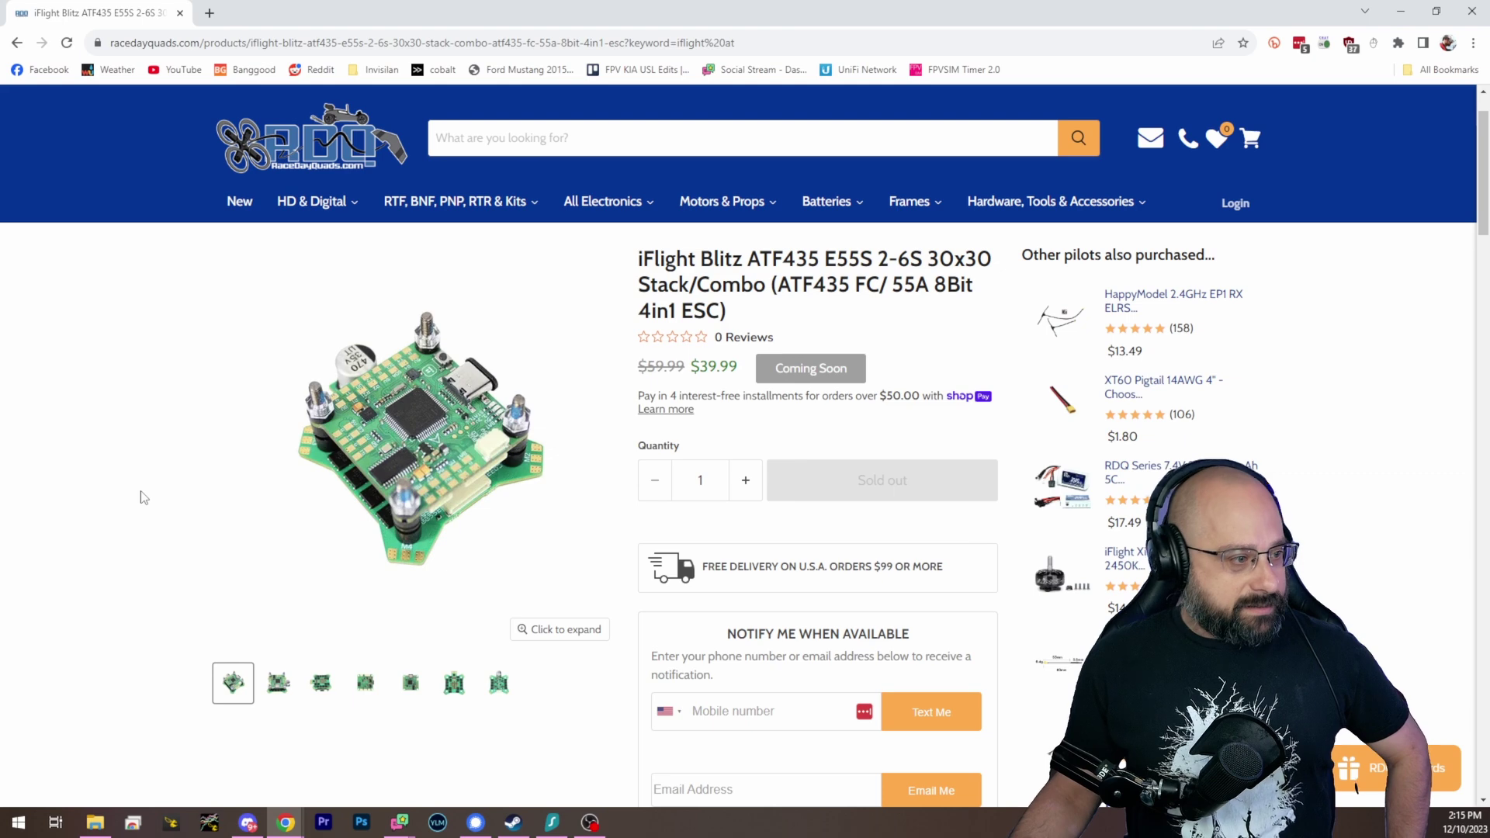
scroll(142, 497, "up", 1)
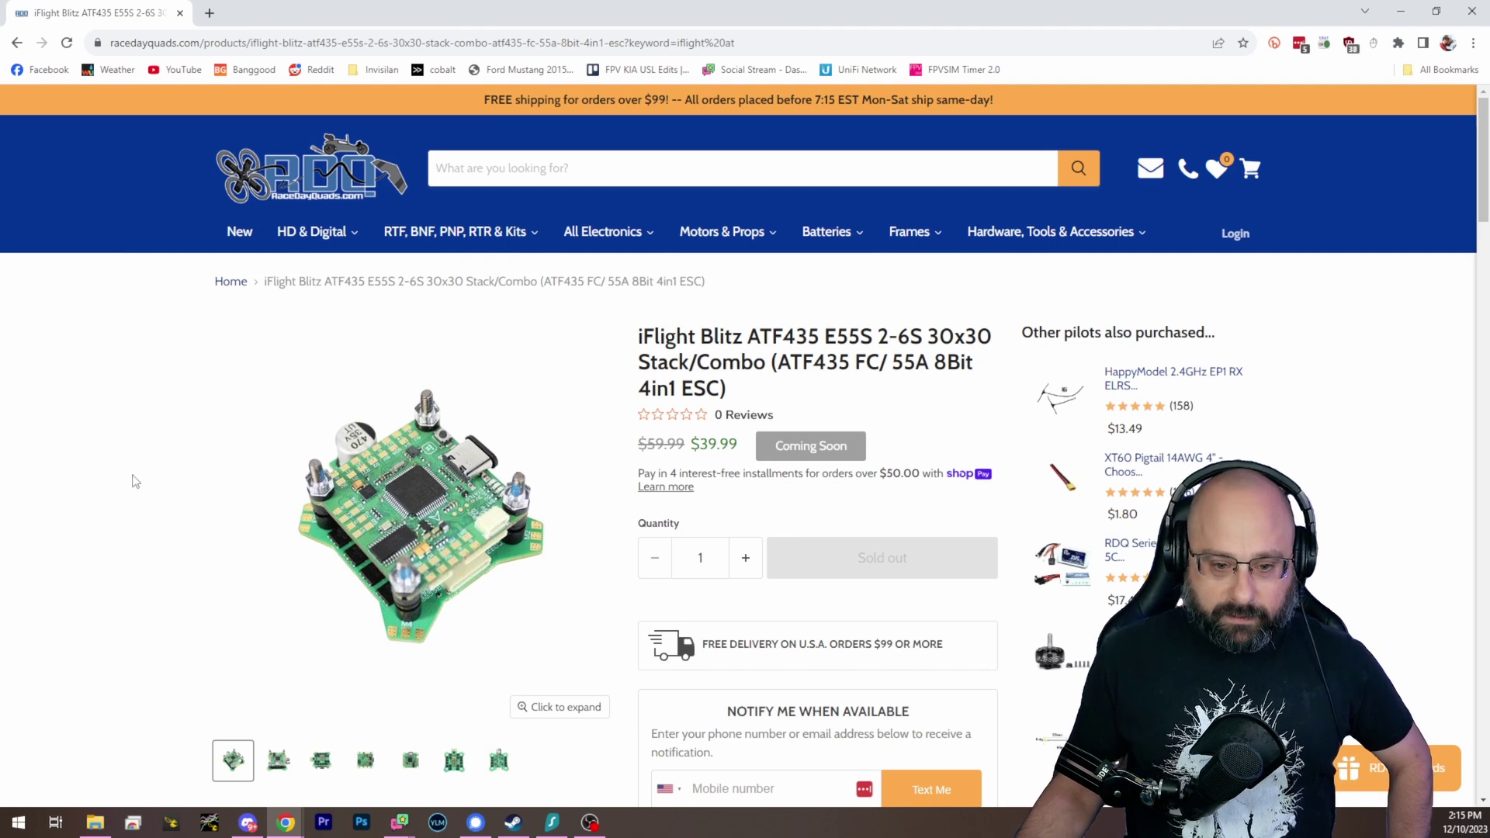
scroll(138, 487, "down", 1)
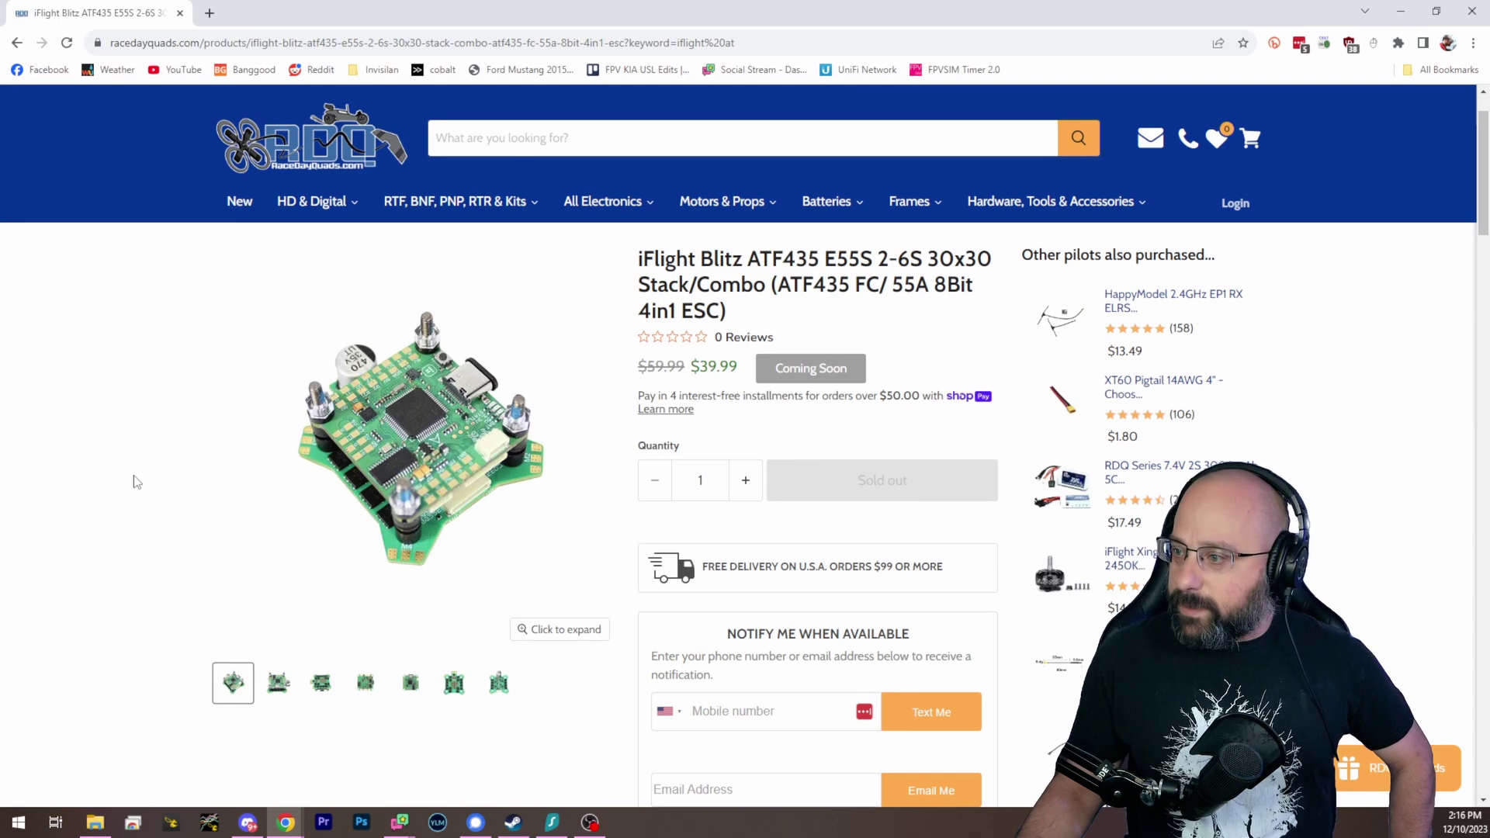
scroll(132, 487, "up", 1)
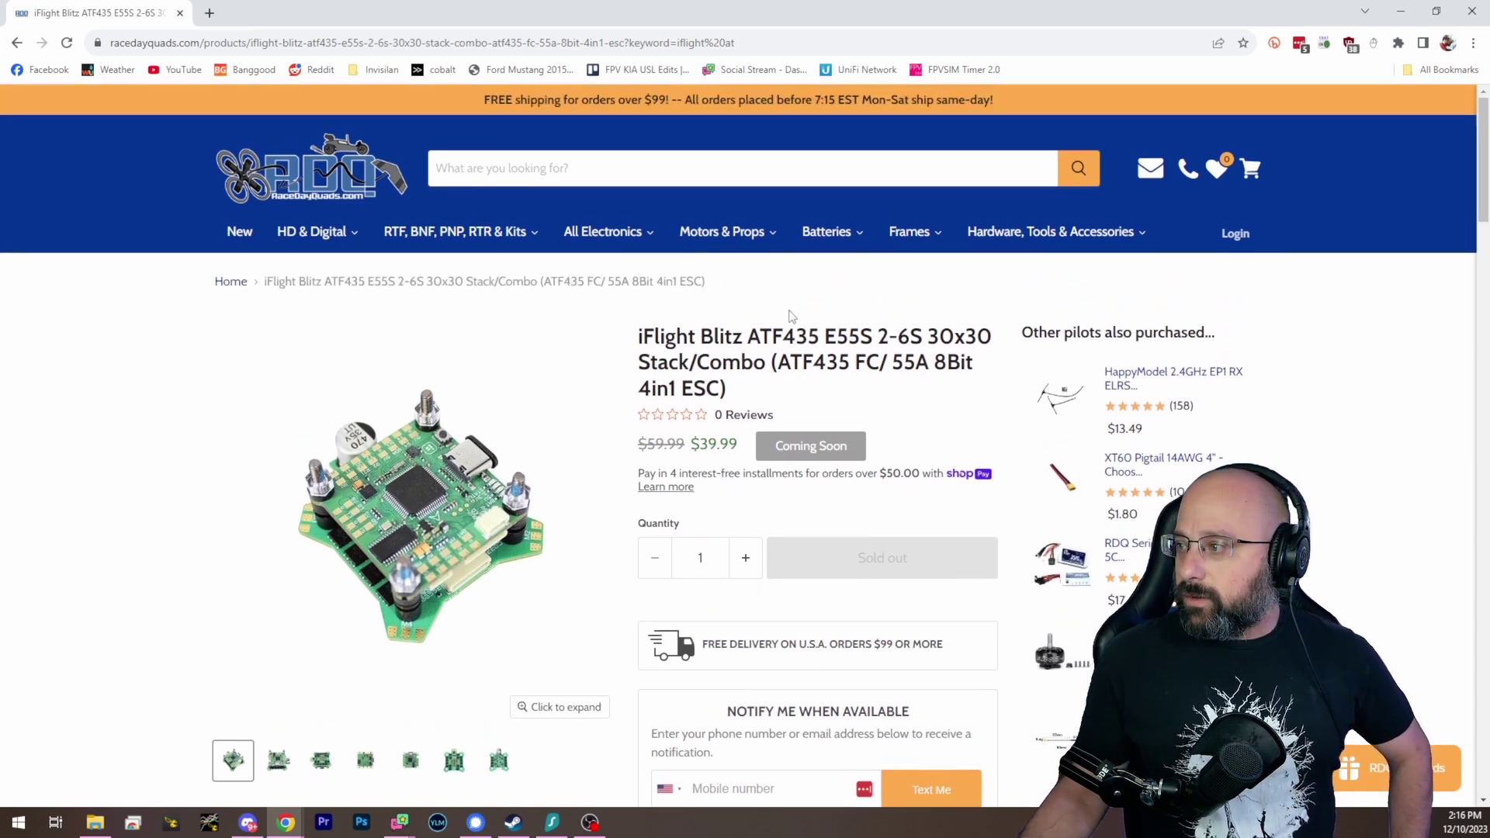
- Read the product description's compatibility notes, highlighting the parts about new drivers and BetaFlight 10.10
left_click_drag(759, 335, 829, 339)
scroll(792, 404, "down", 7)
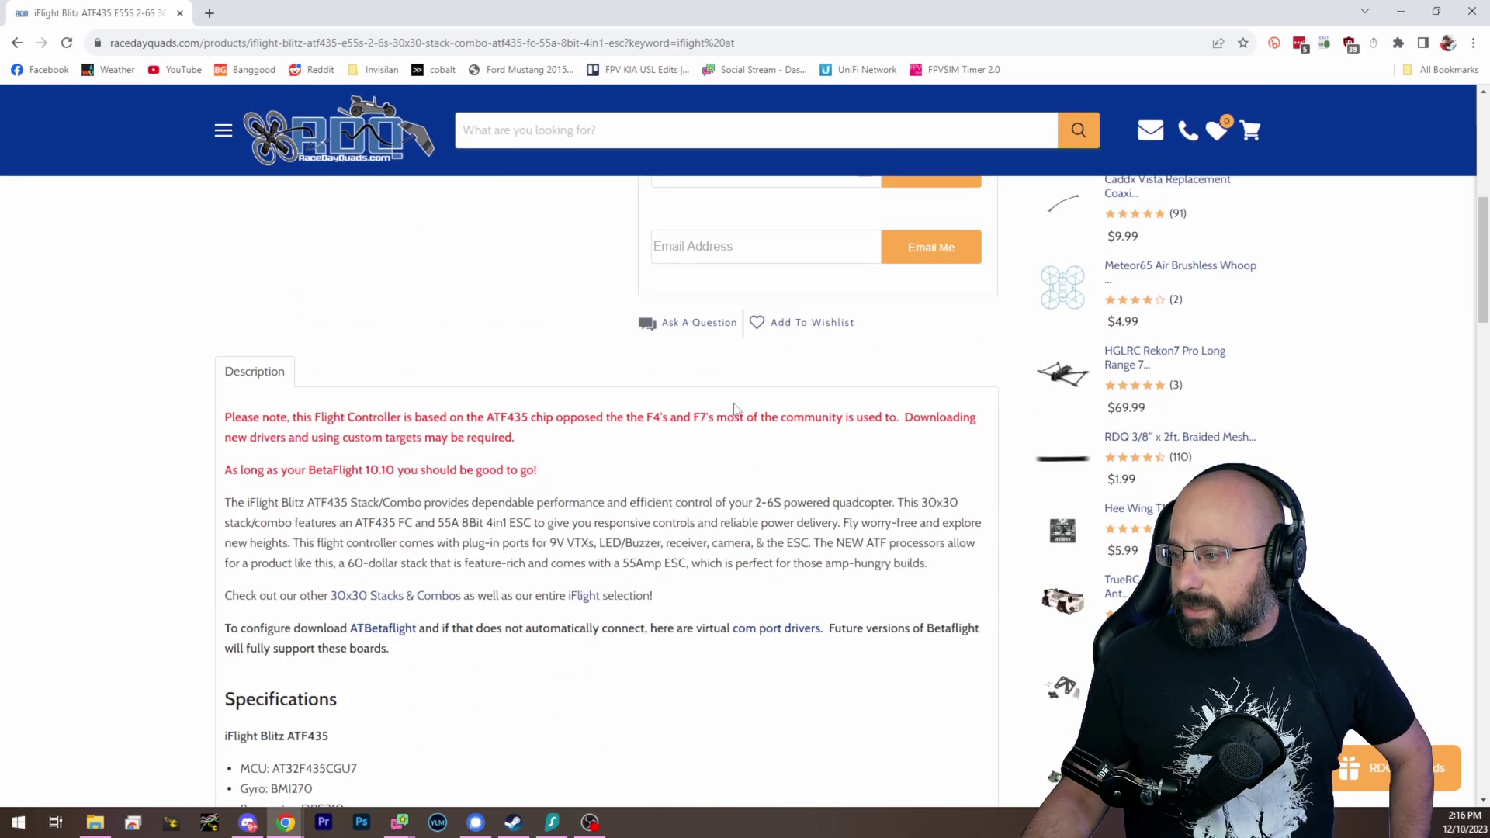
scroll(304, 456, "down", 1)
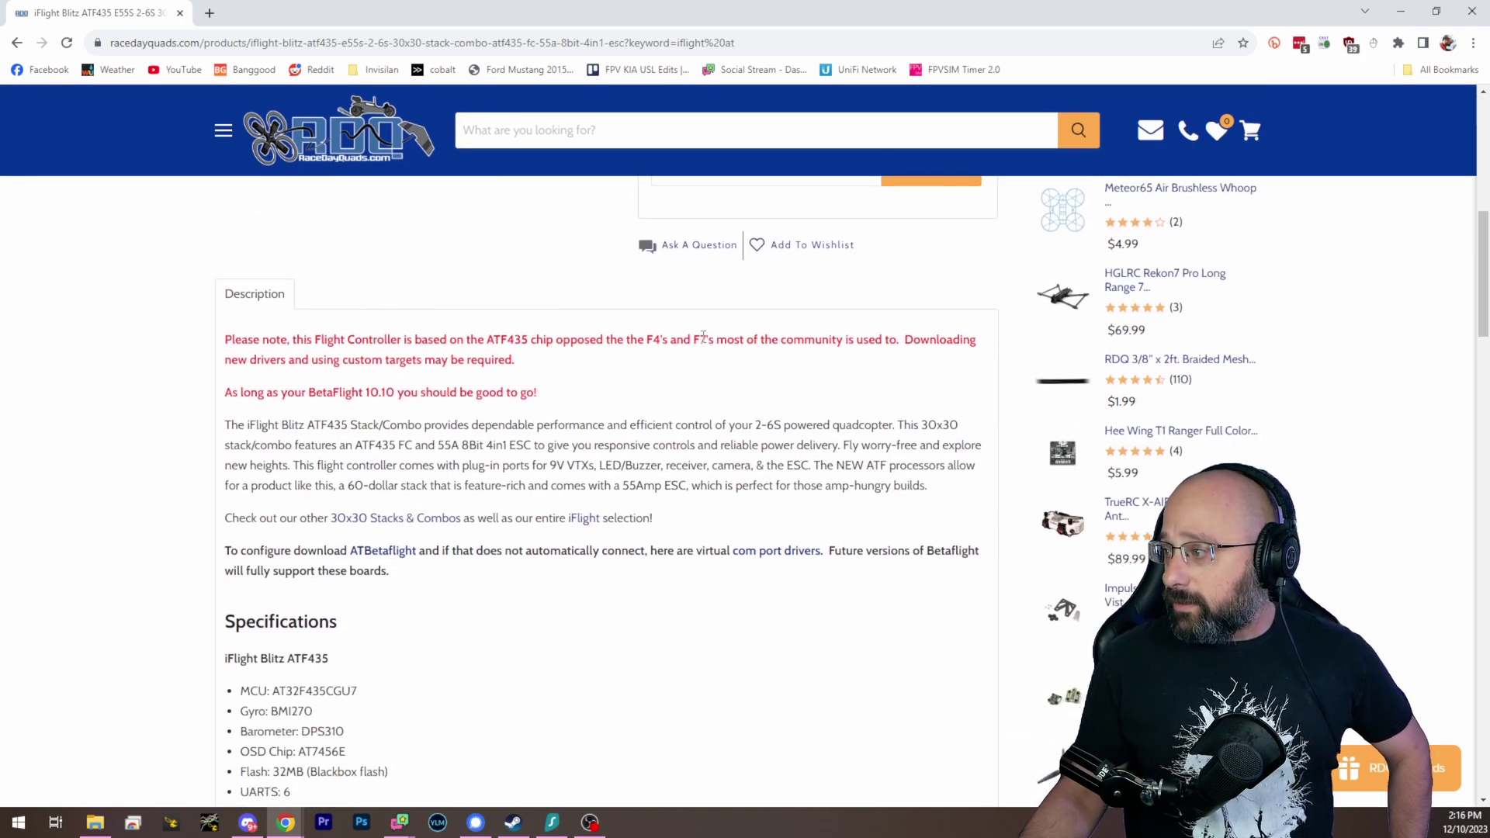
left_click_drag(240, 362, 313, 366)
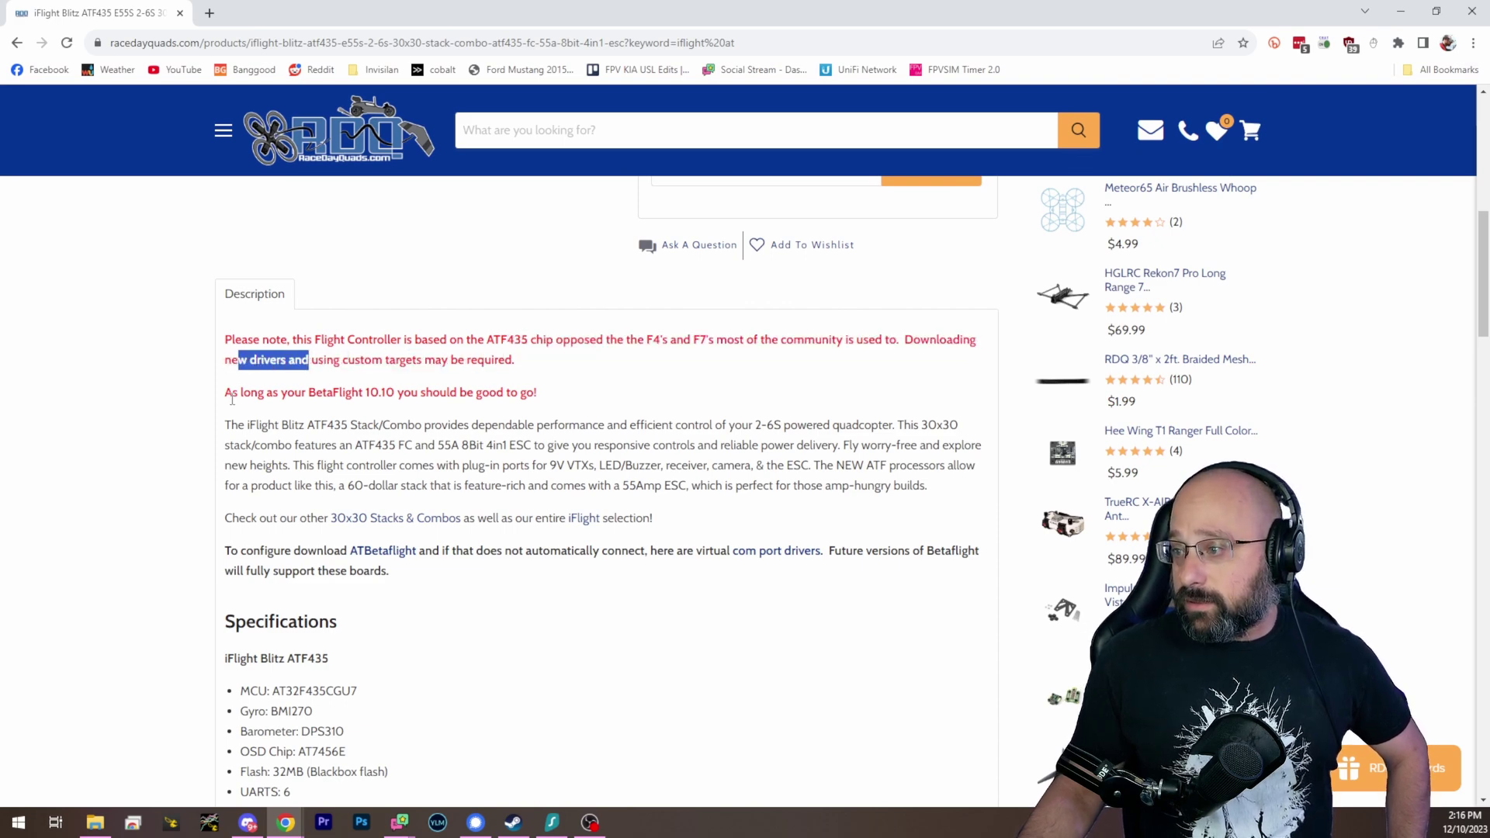
left_click_drag(226, 394, 519, 395)
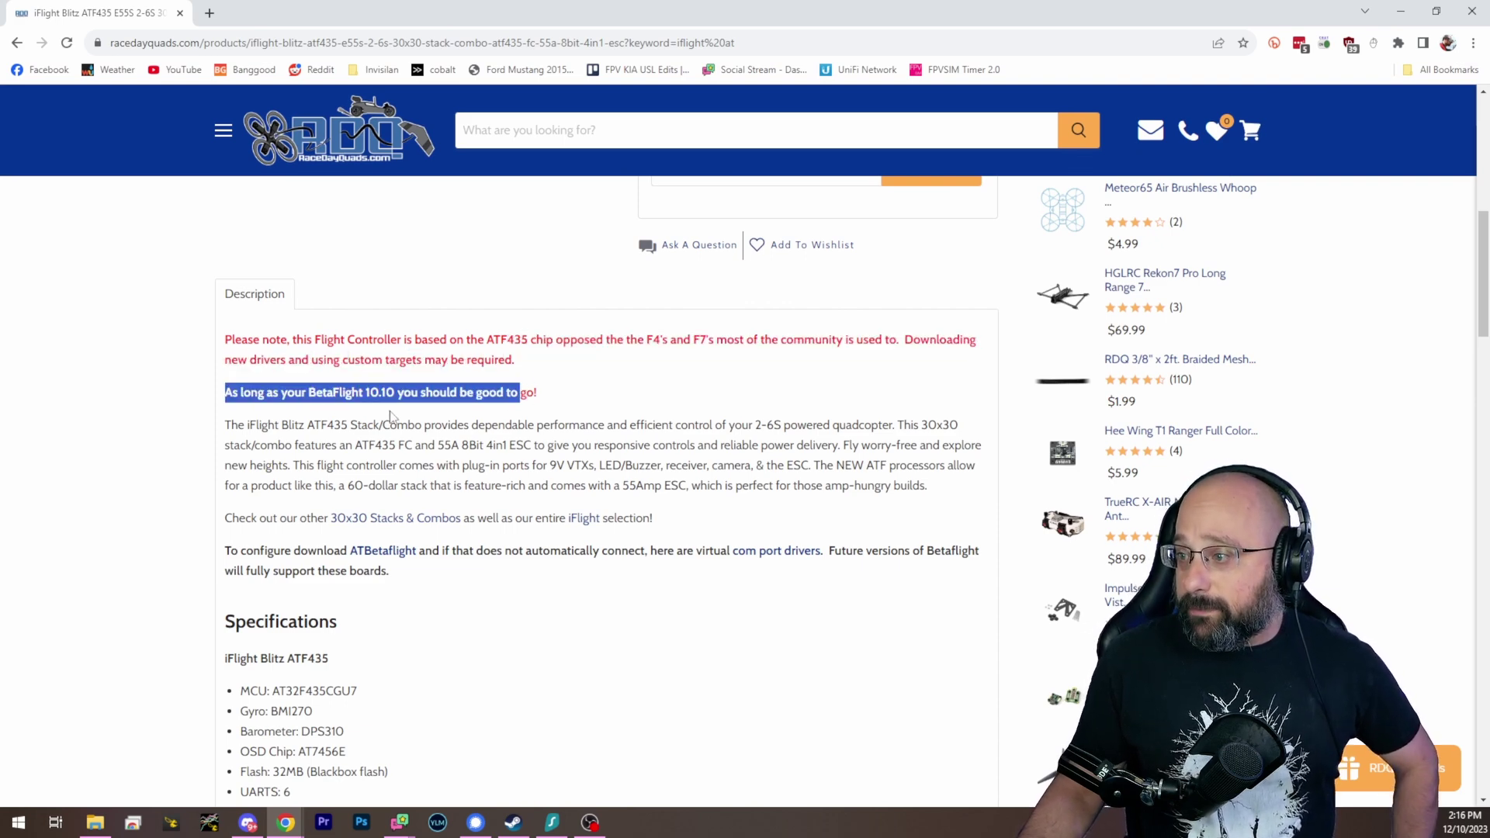
left_click(125, 475)
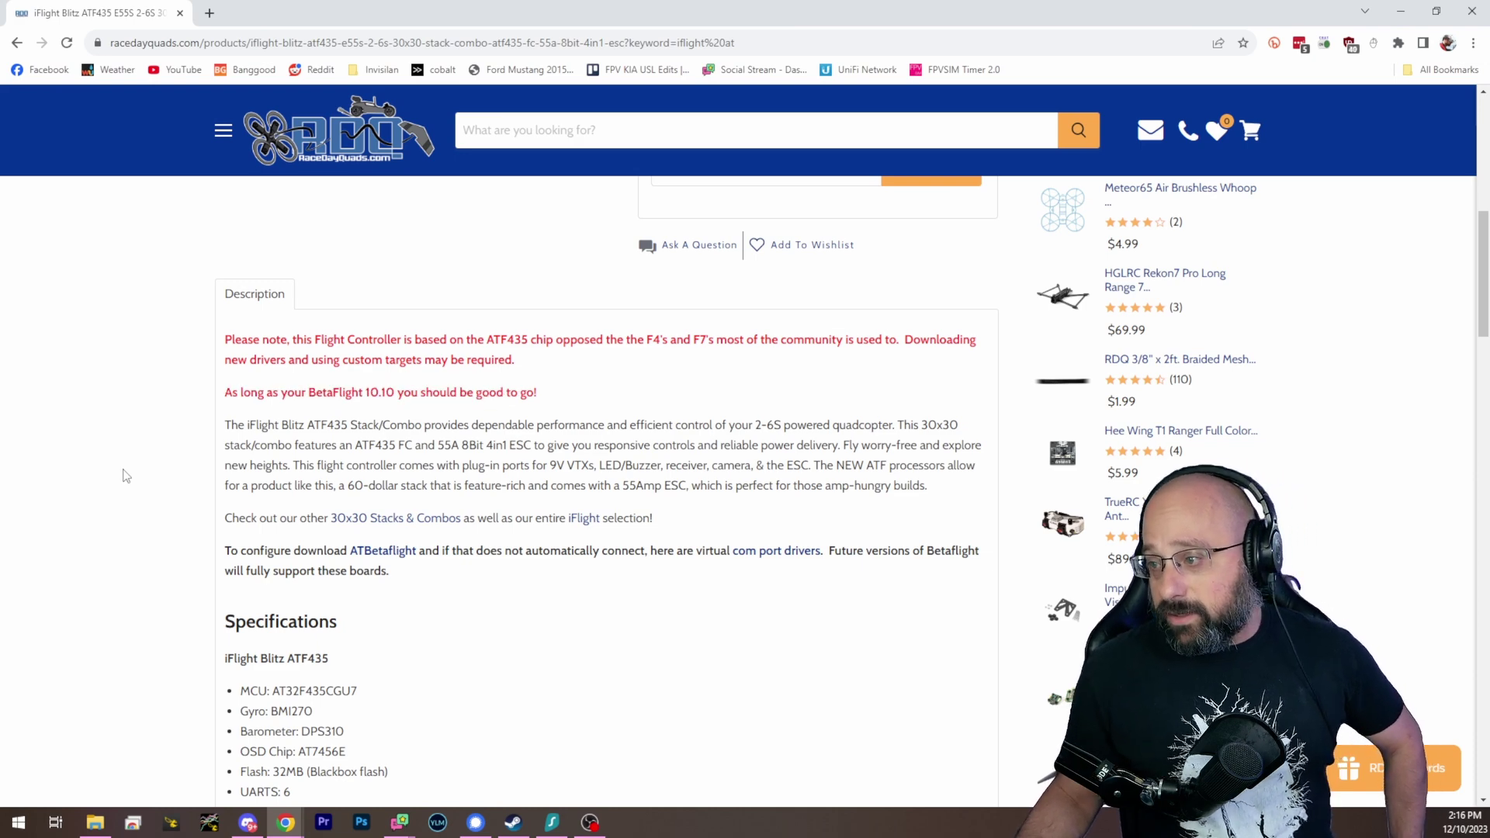
- Search Google in a new tab for "betaflight configurator rc1" and open the betaflight-configurator releases page on GitHub
key("ctrl+t")
type("beta")
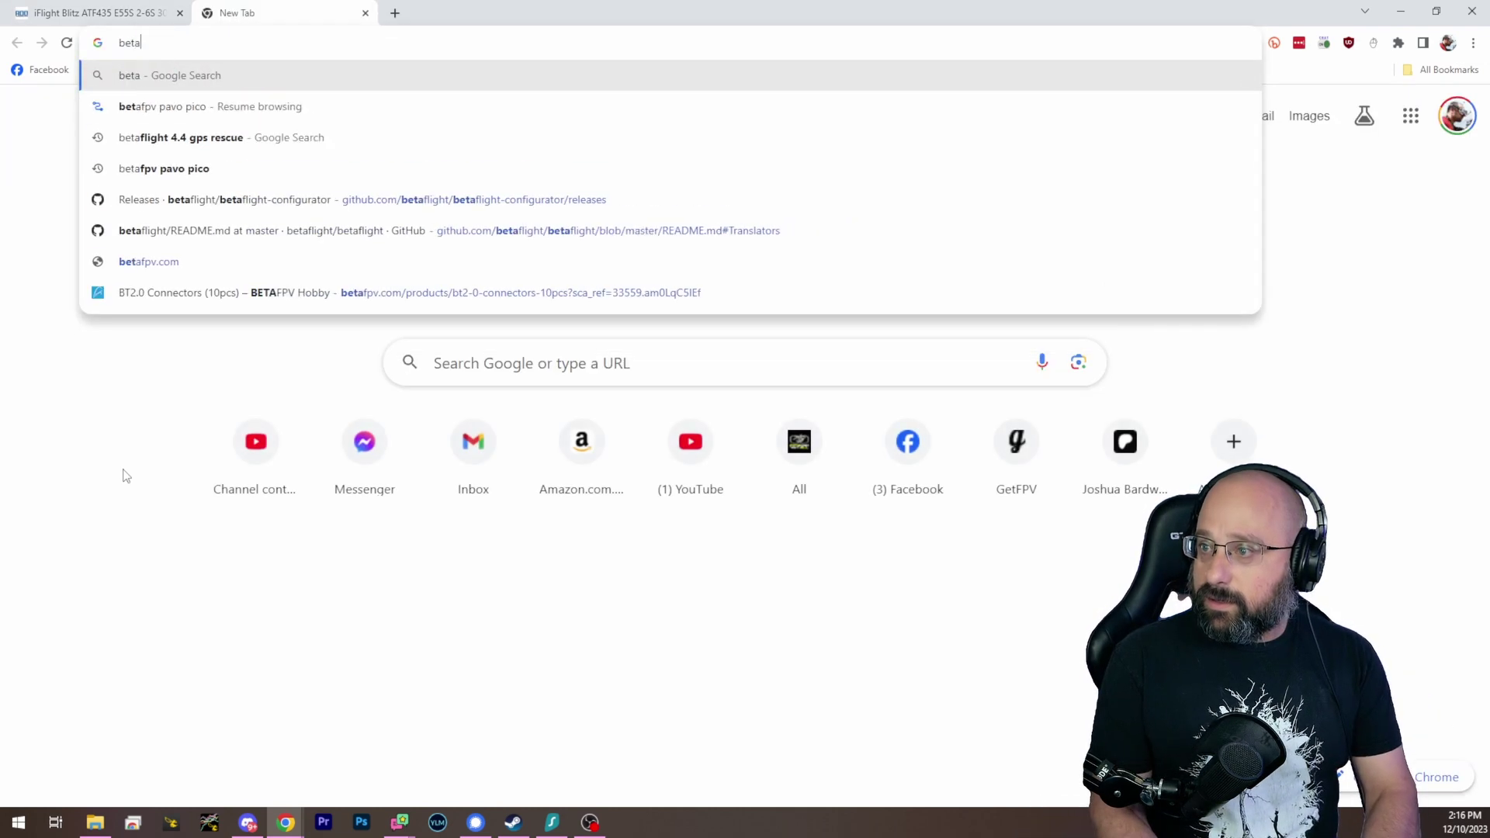
type("flight configurator rc1")
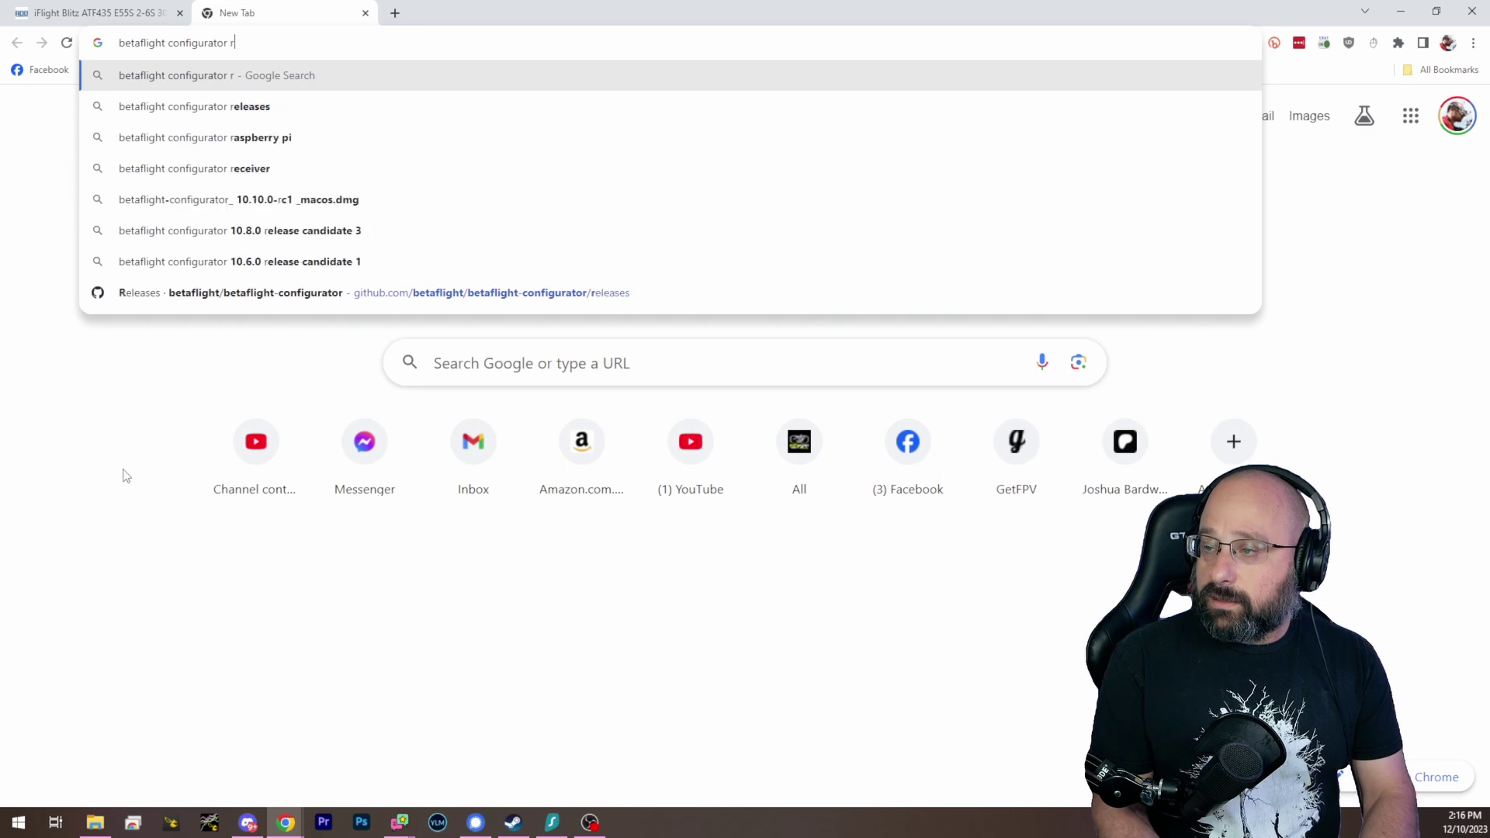
key("Return")
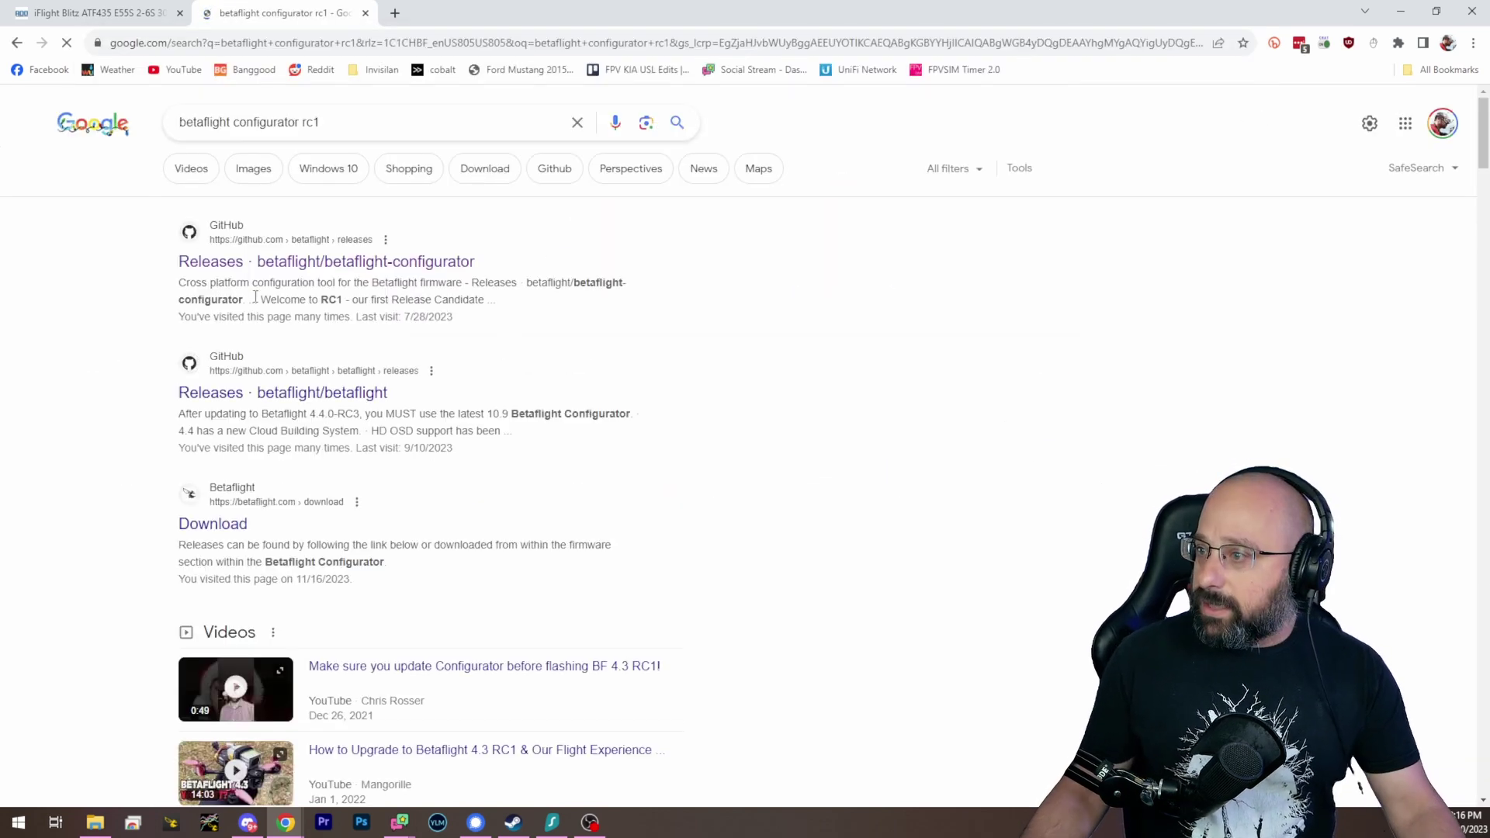
left_click(278, 322)
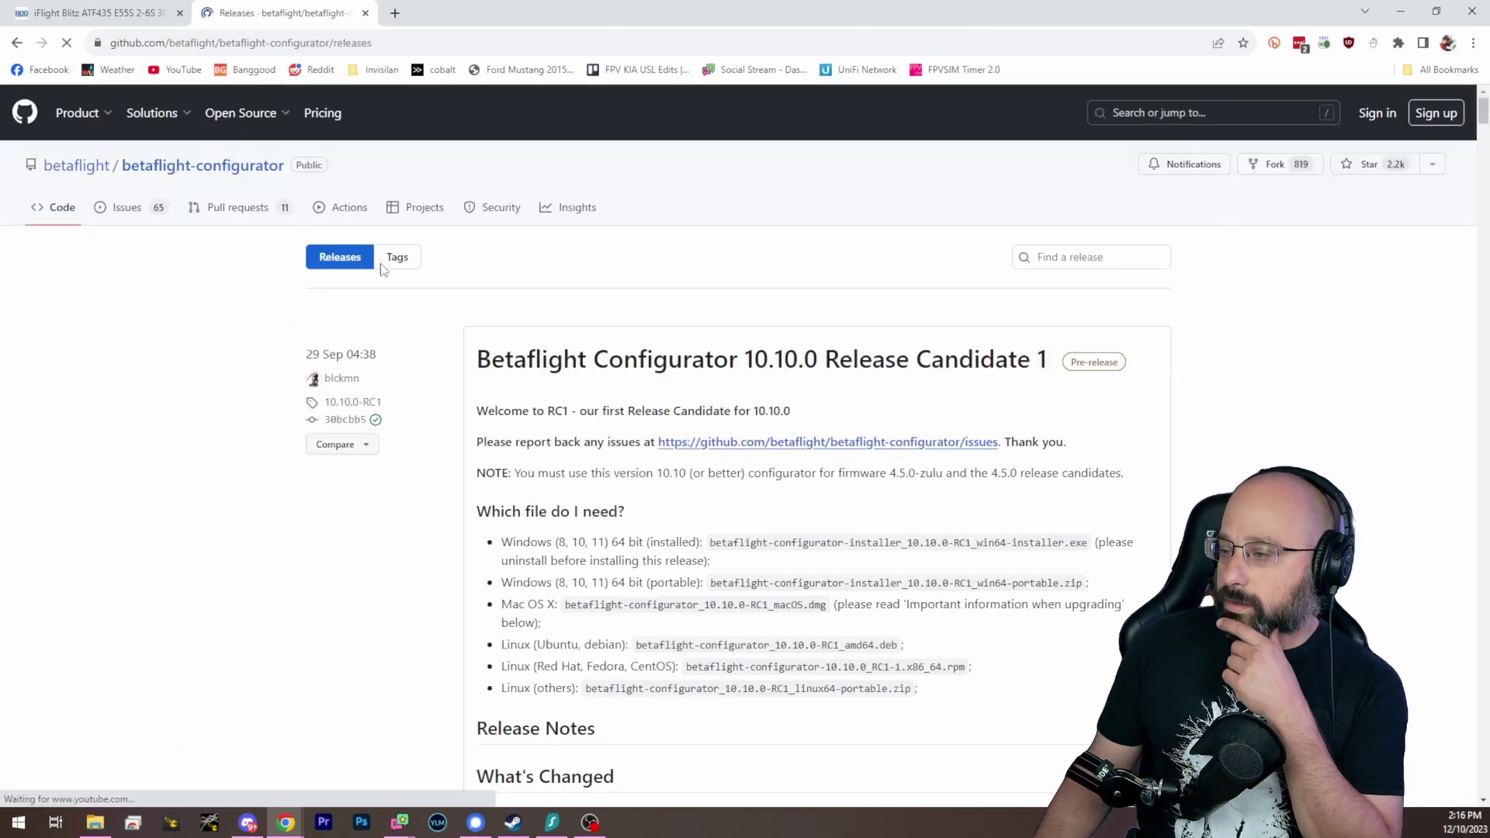
scroll(754, 381, "down", 2)
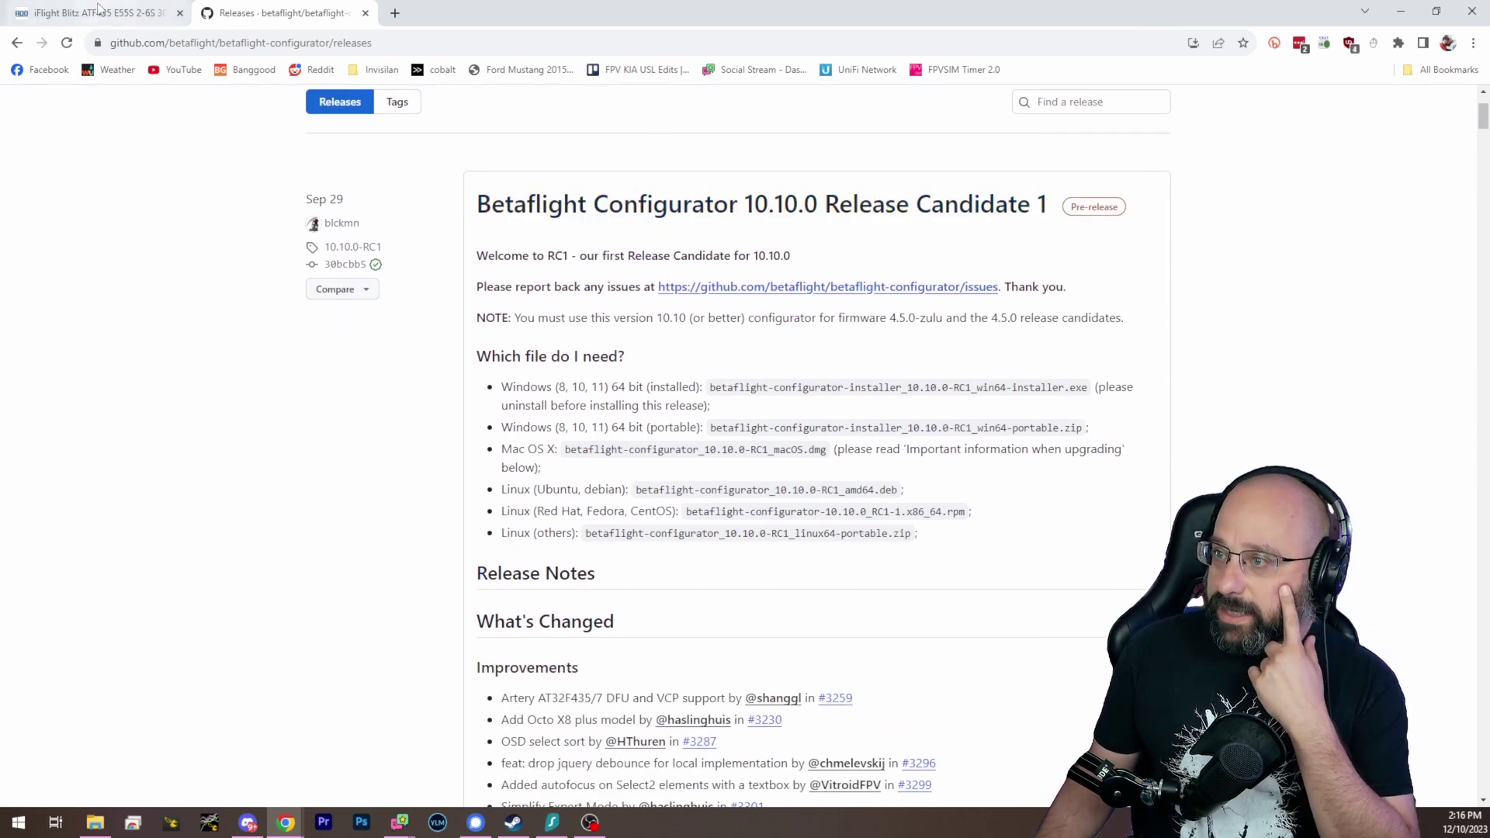
- Return to the iFlight Blitz ATF435 product page and review its description and specifications
left_click(125, 15)
scroll(466, 365, "up", 10)
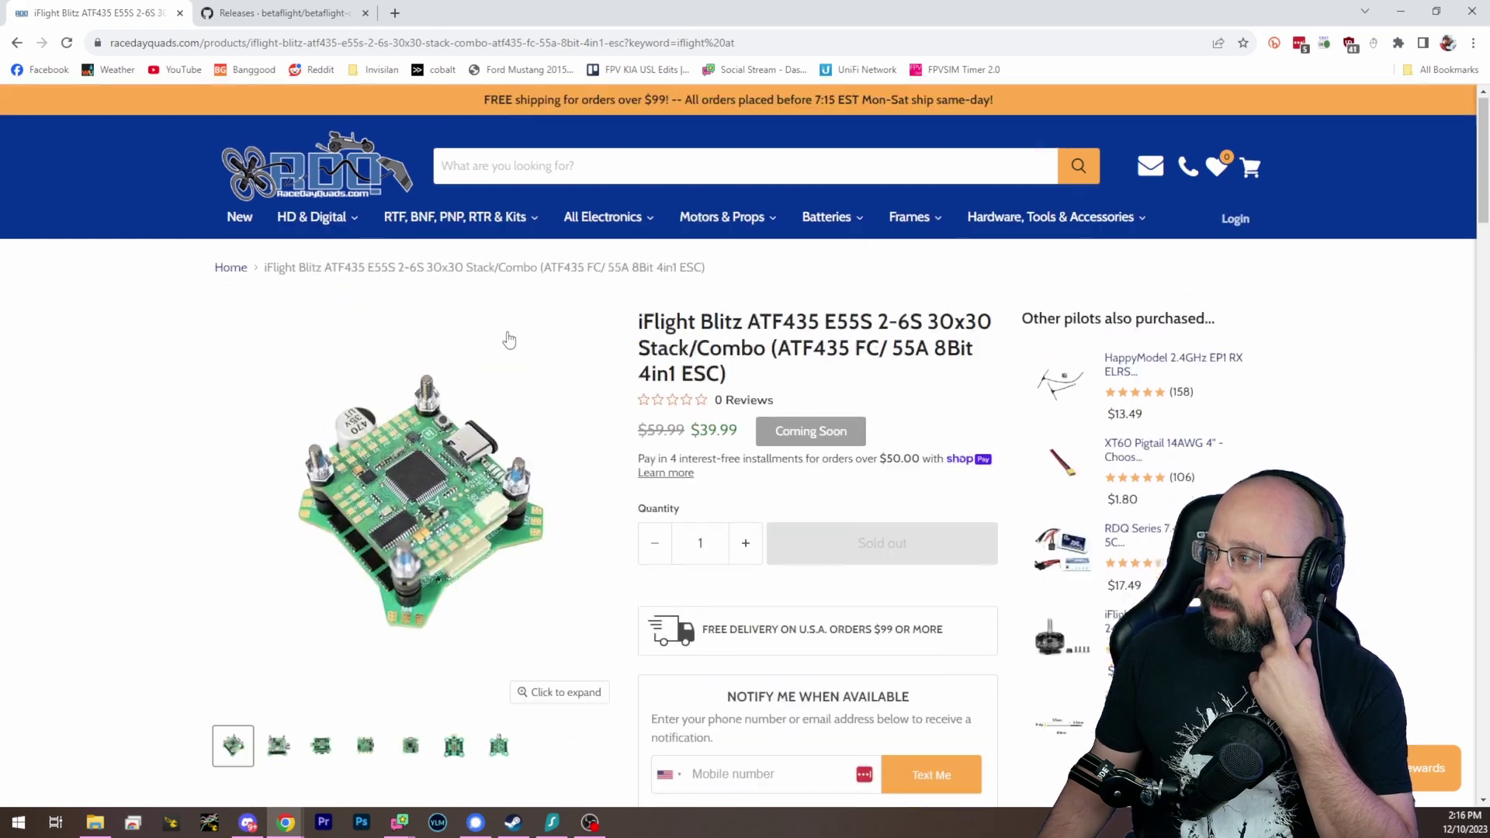
scroll(434, 435, "down", 3)
scroll(396, 345, "up", 2)
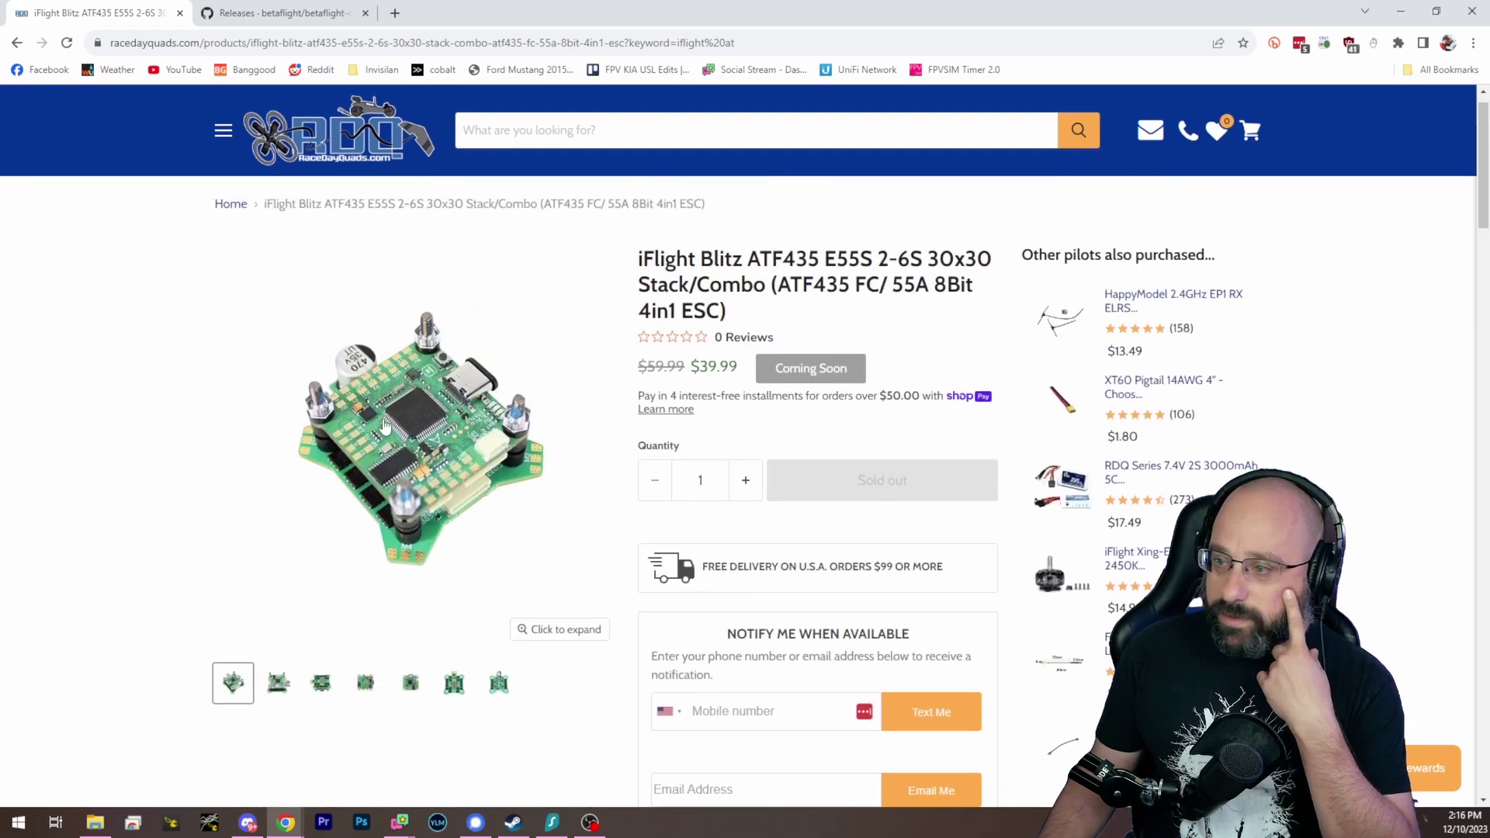
scroll(380, 407, "down", 5)
scroll(369, 410, "down", 4)
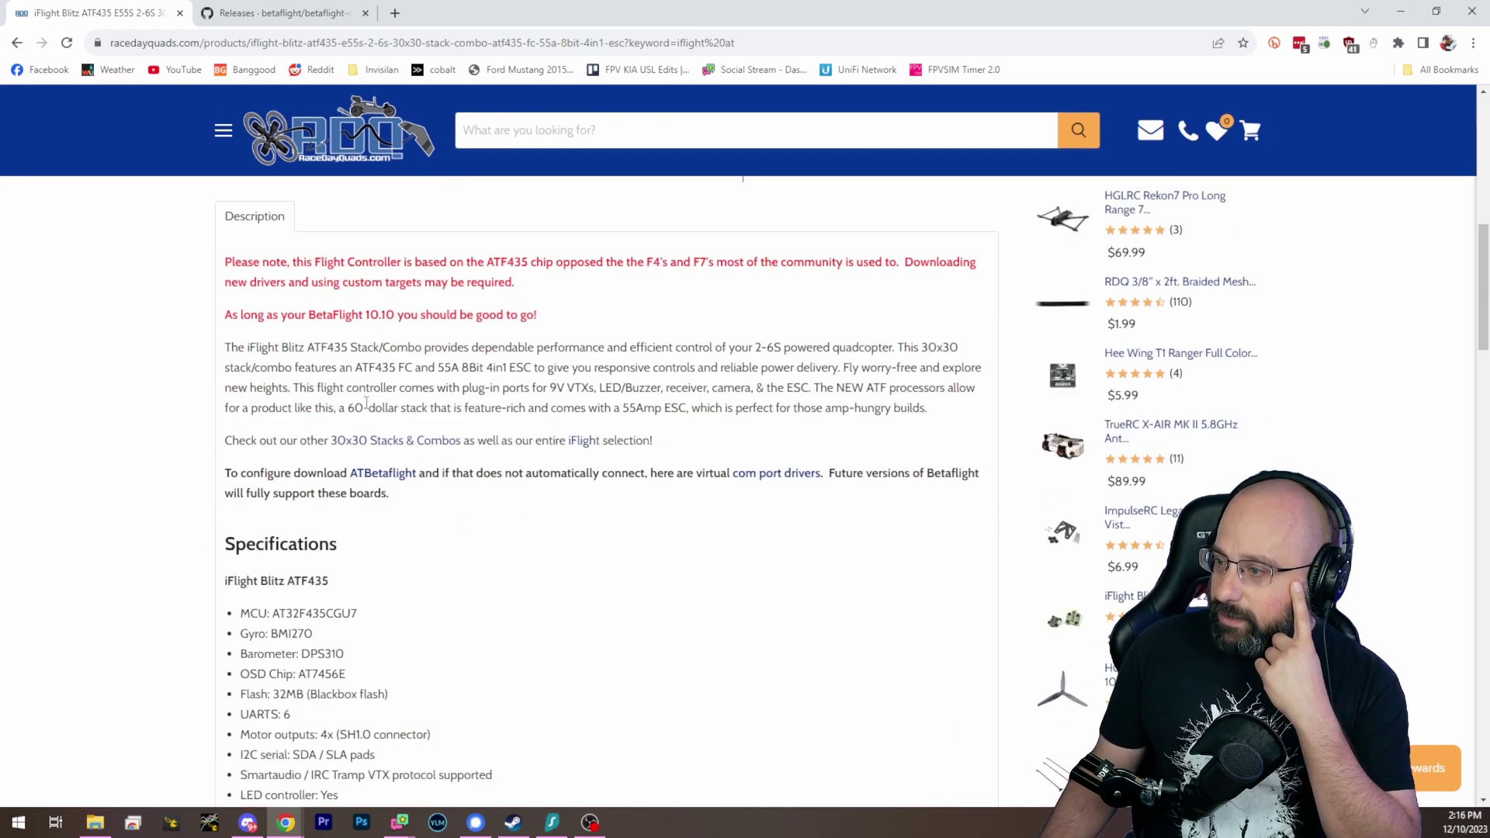
scroll(311, 347, "down", 4)
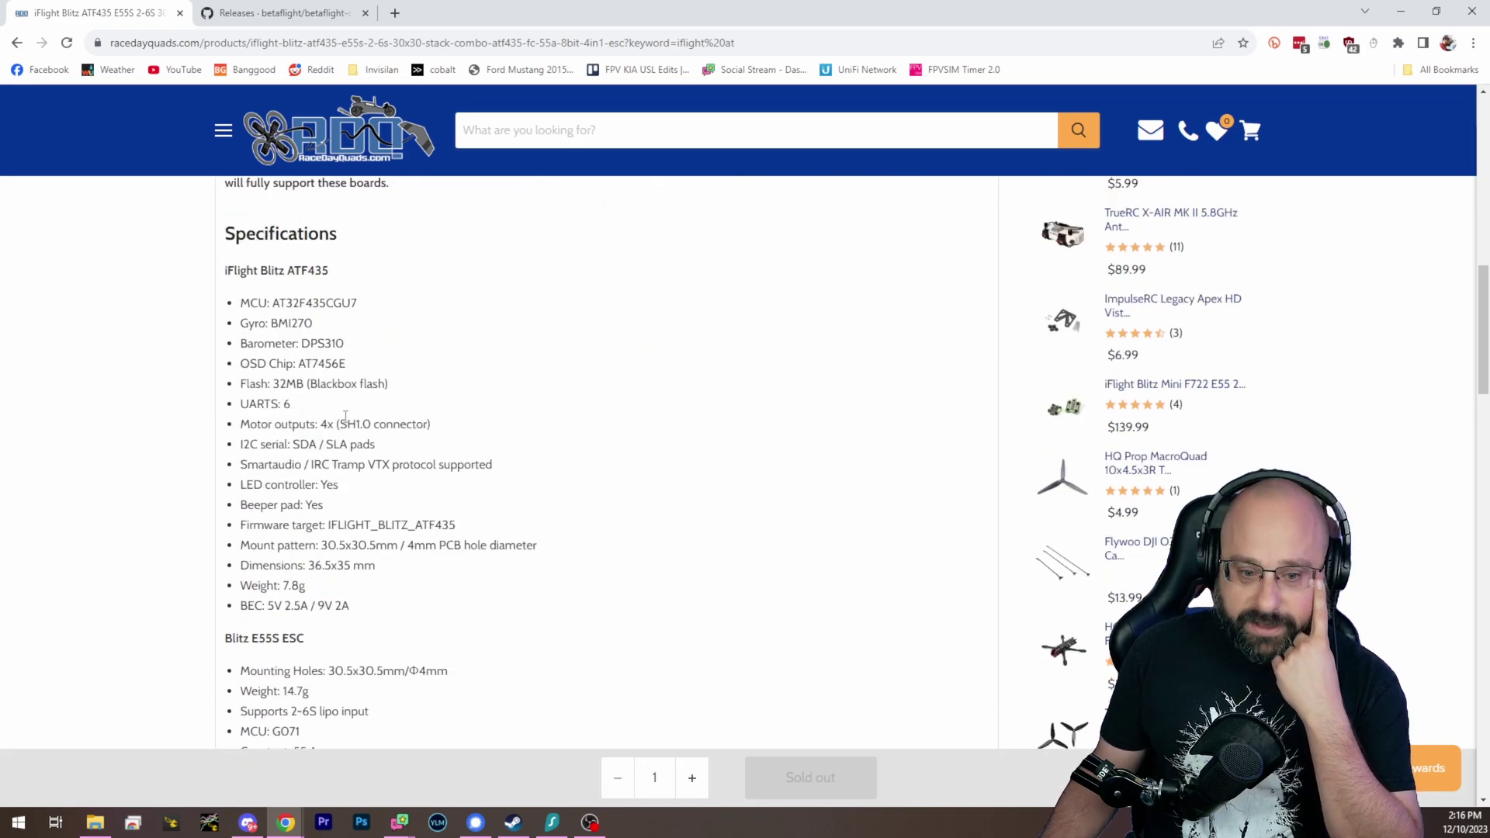
scroll(346, 416, "up", 10)
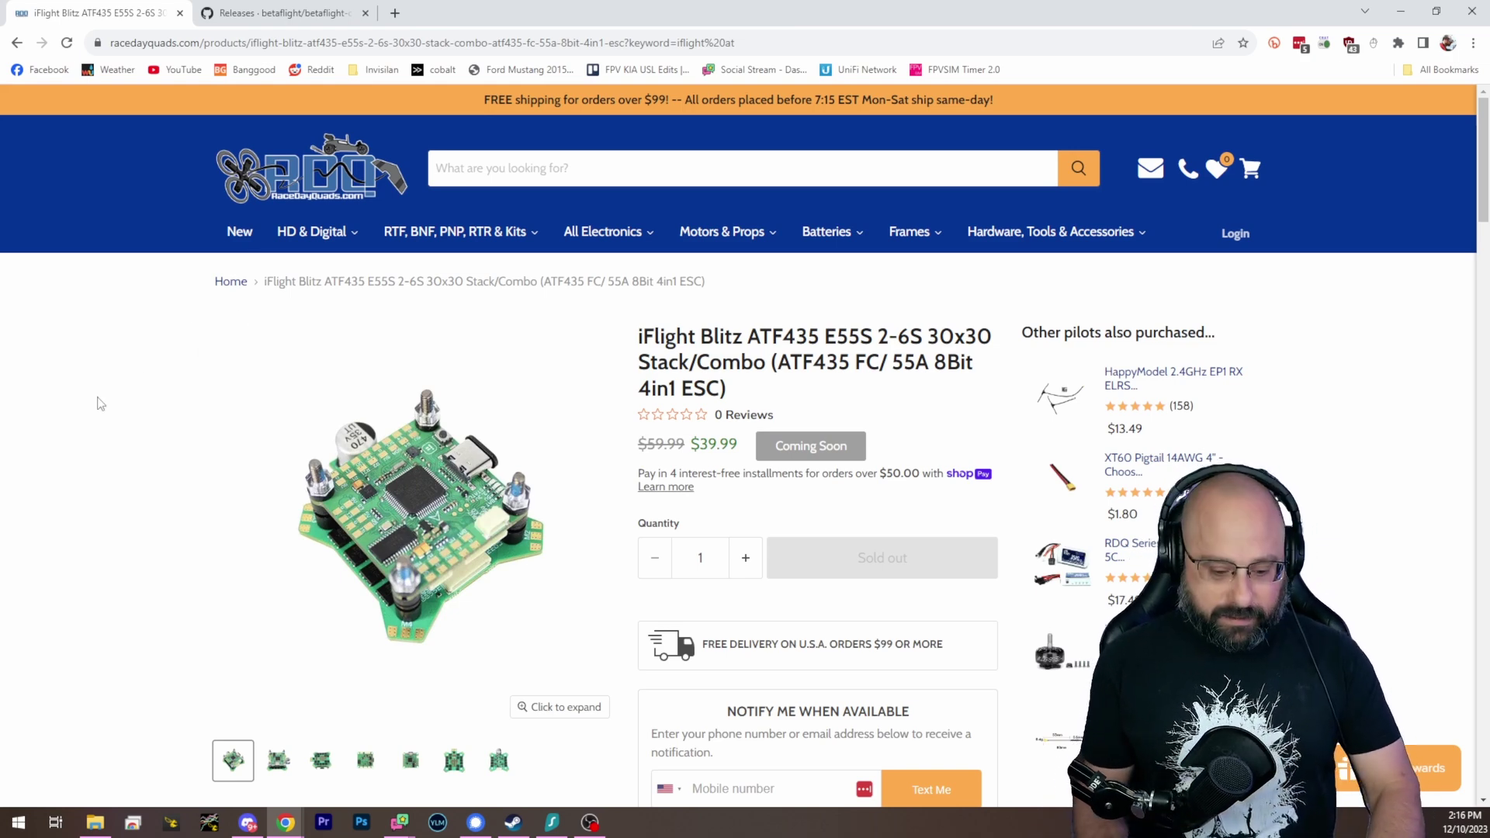
- Open racedayquads.com in a new tab, search for "neutronrc" and open the NeutronRC AT32F435 2-6S flight controller page
key("ctrl+t")
type("race")
key("Return")
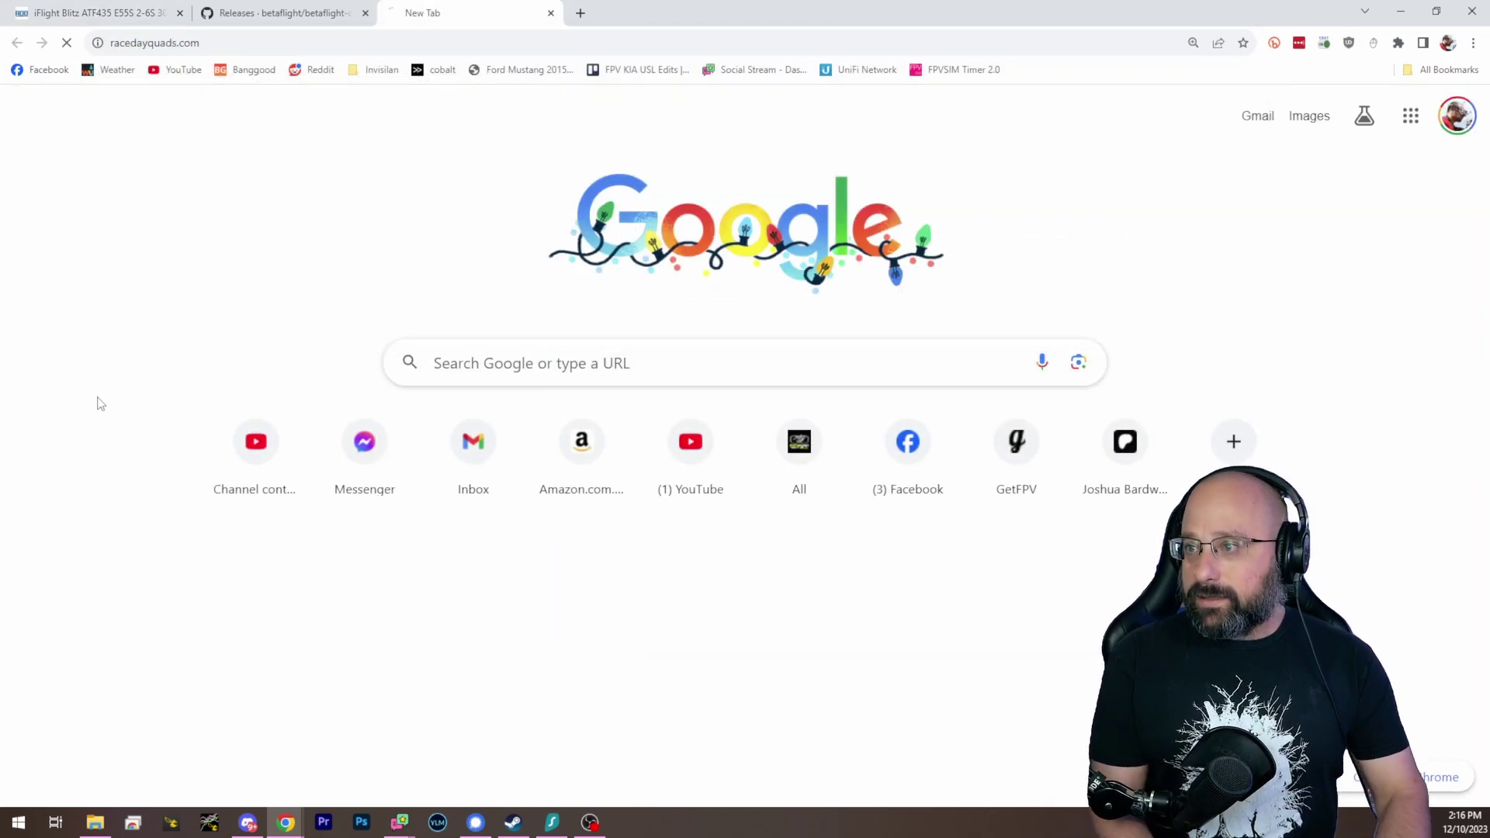
left_click(539, 142)
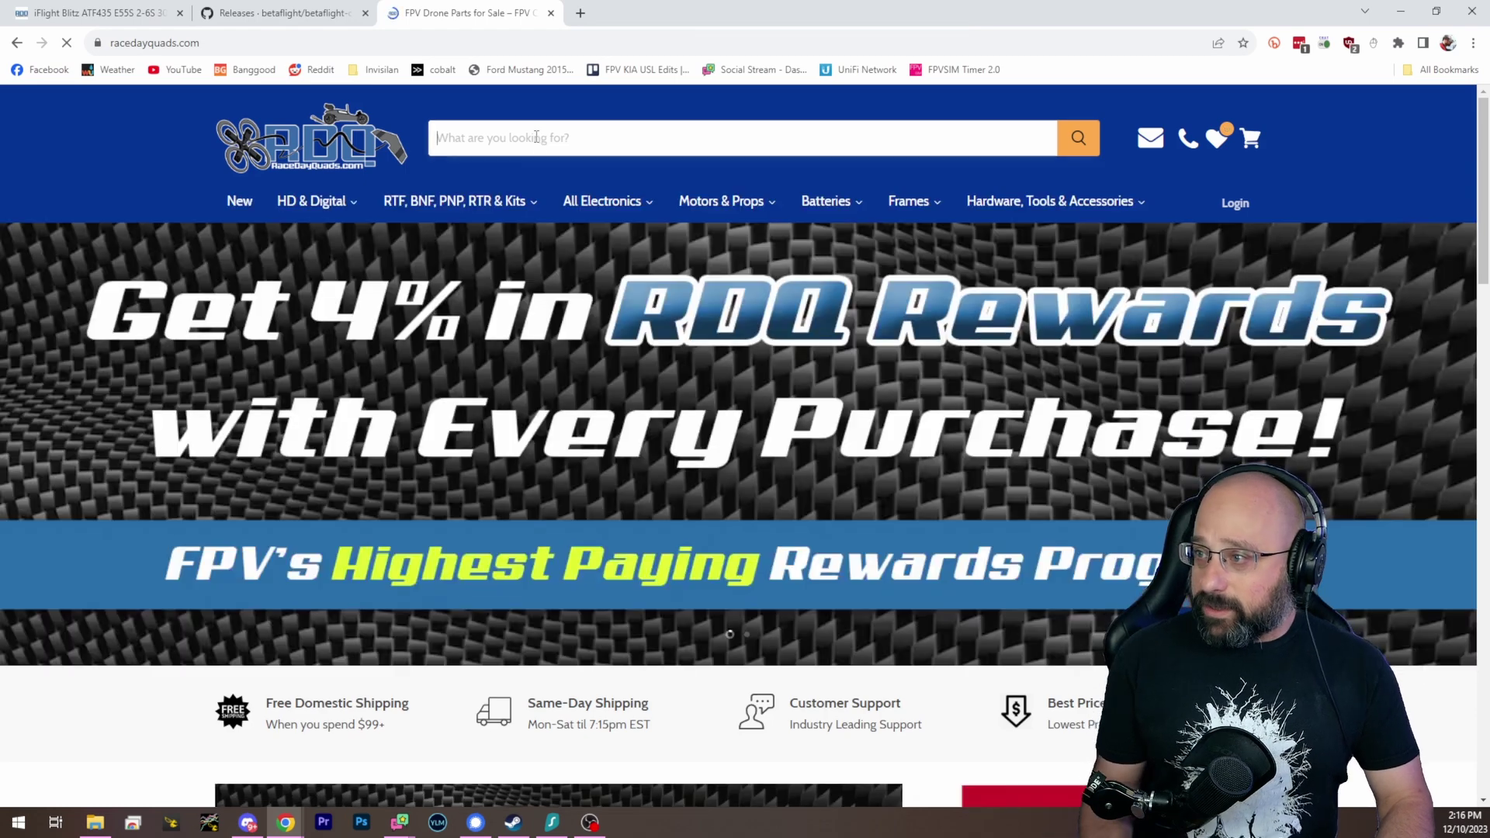
type("neutronrc")
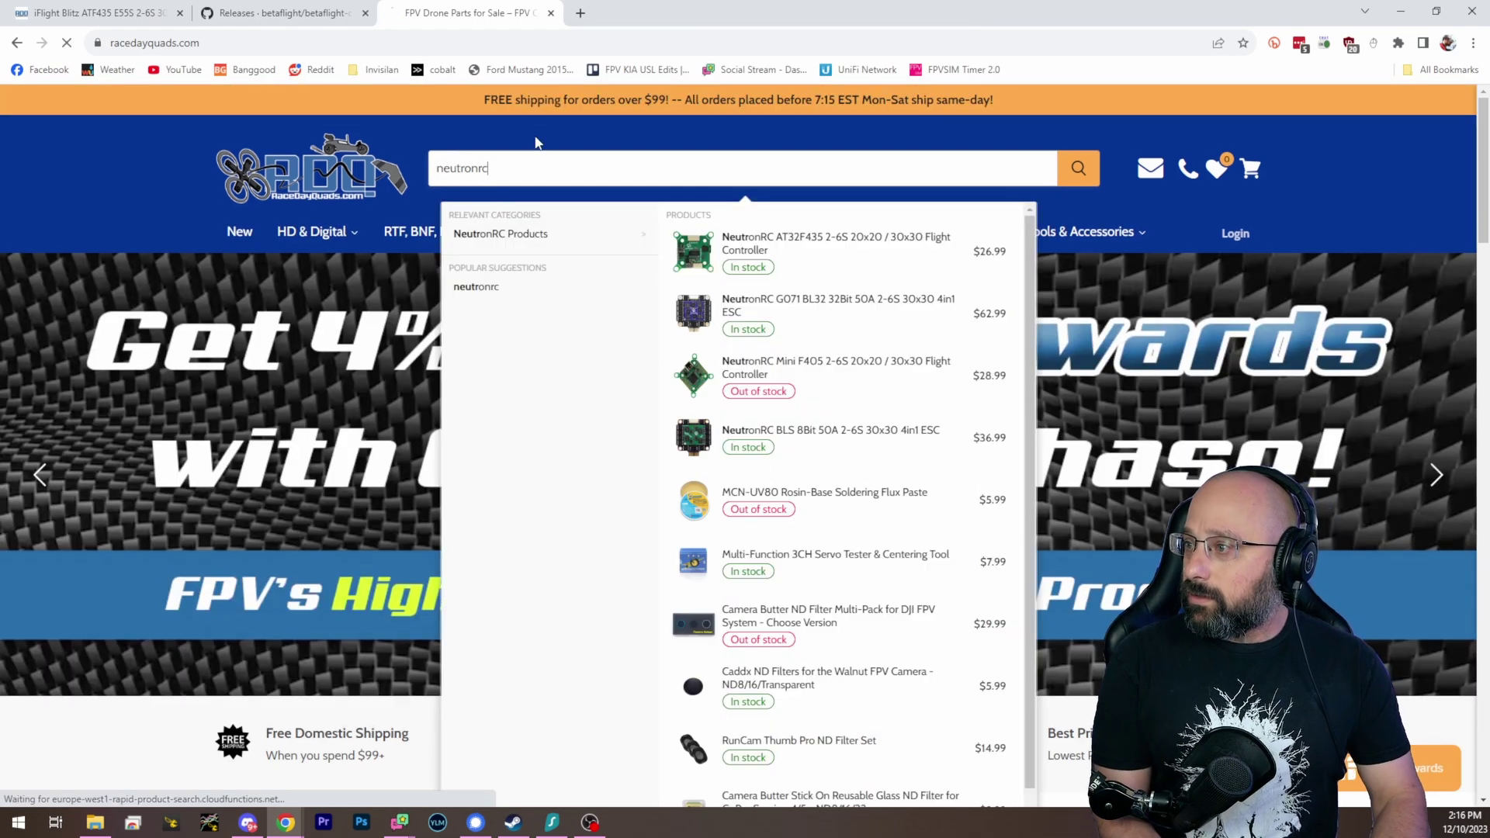
key("Return")
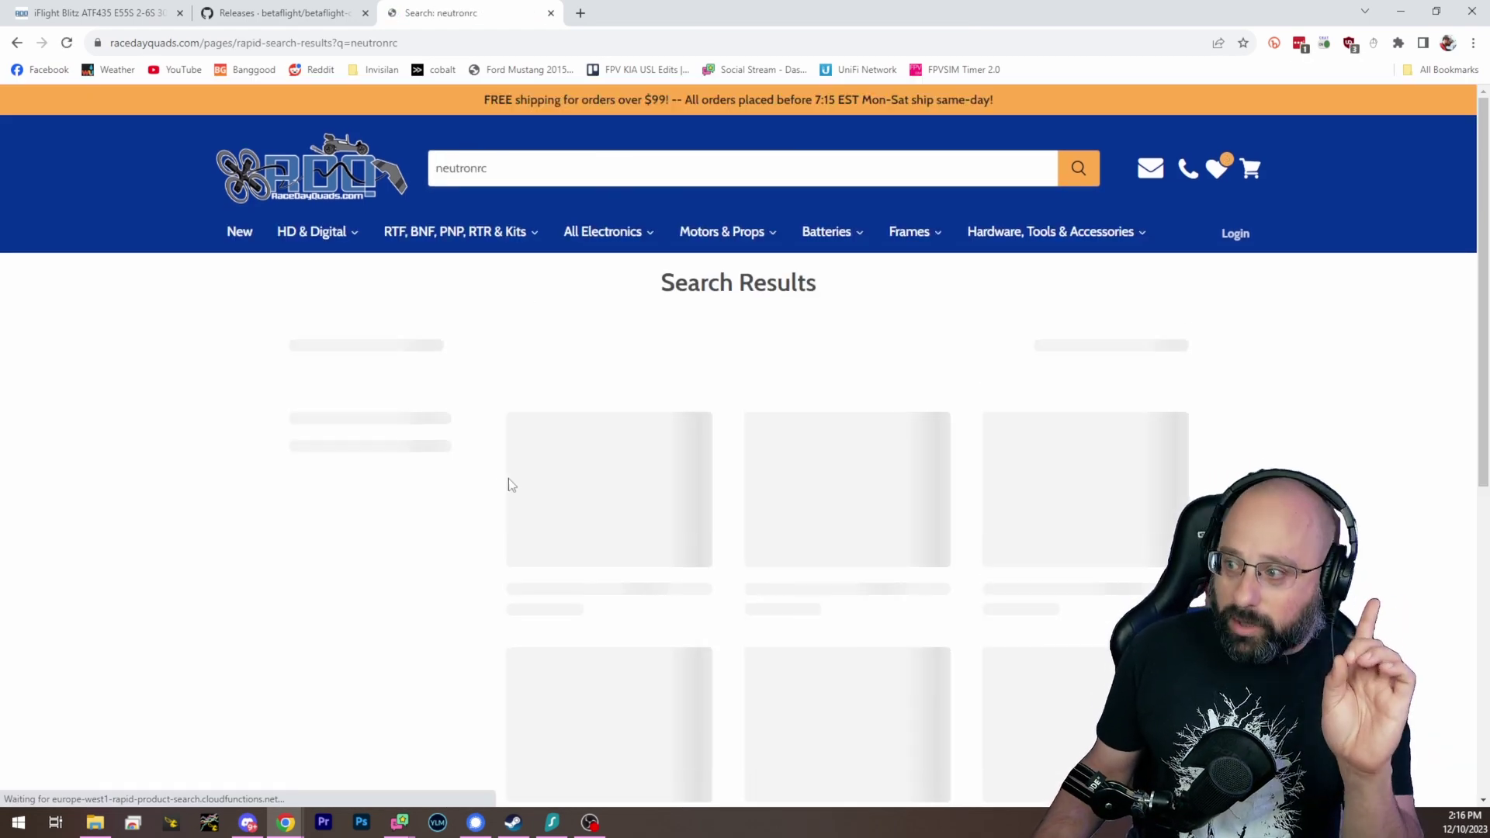
left_click(552, 479)
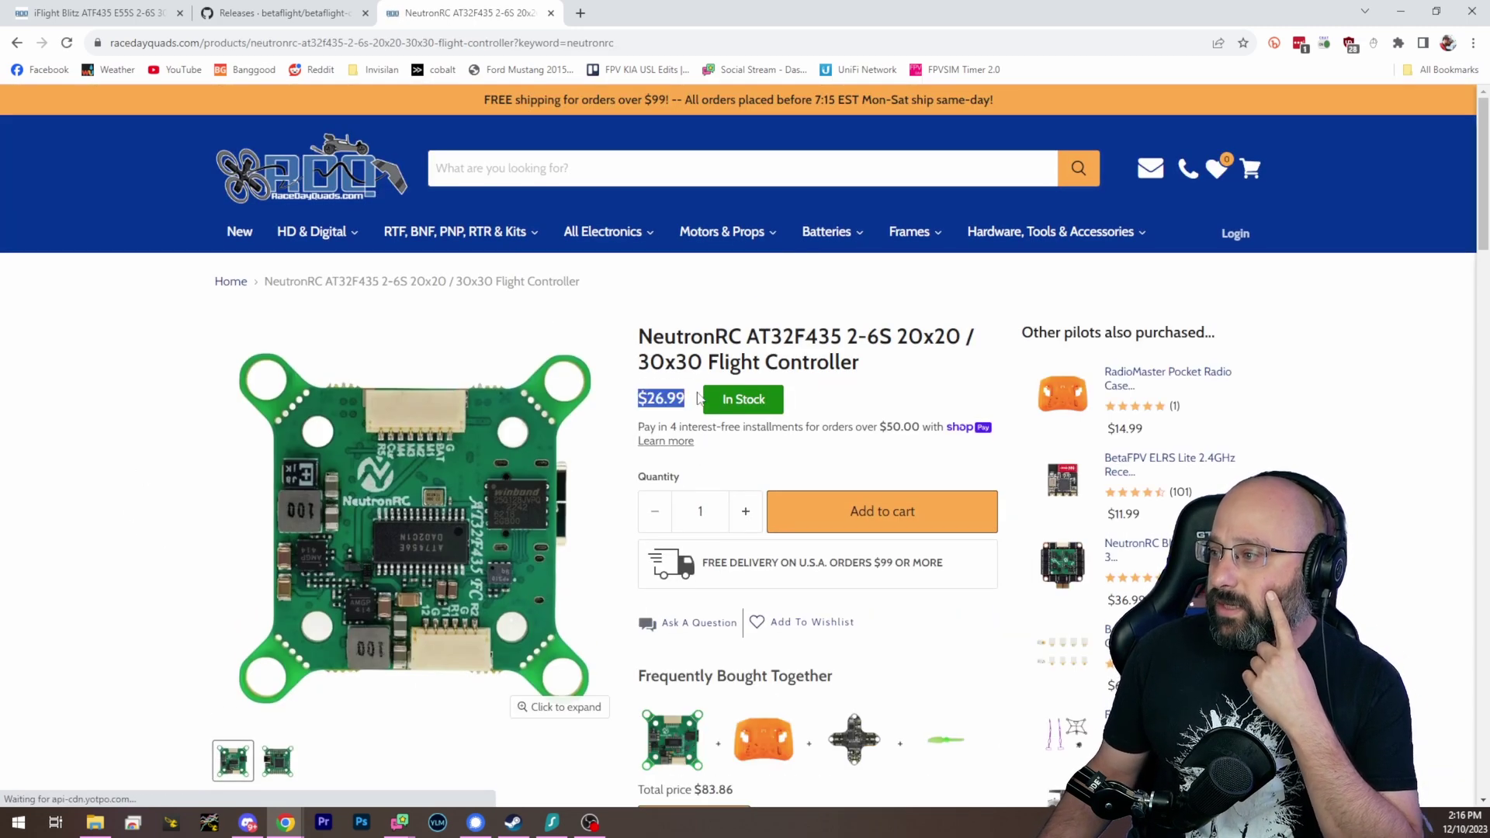
- Look over the NeutronRC flight controller page and display its second product photo, showing the USB and processor side
scroll(141, 425, "down", 1)
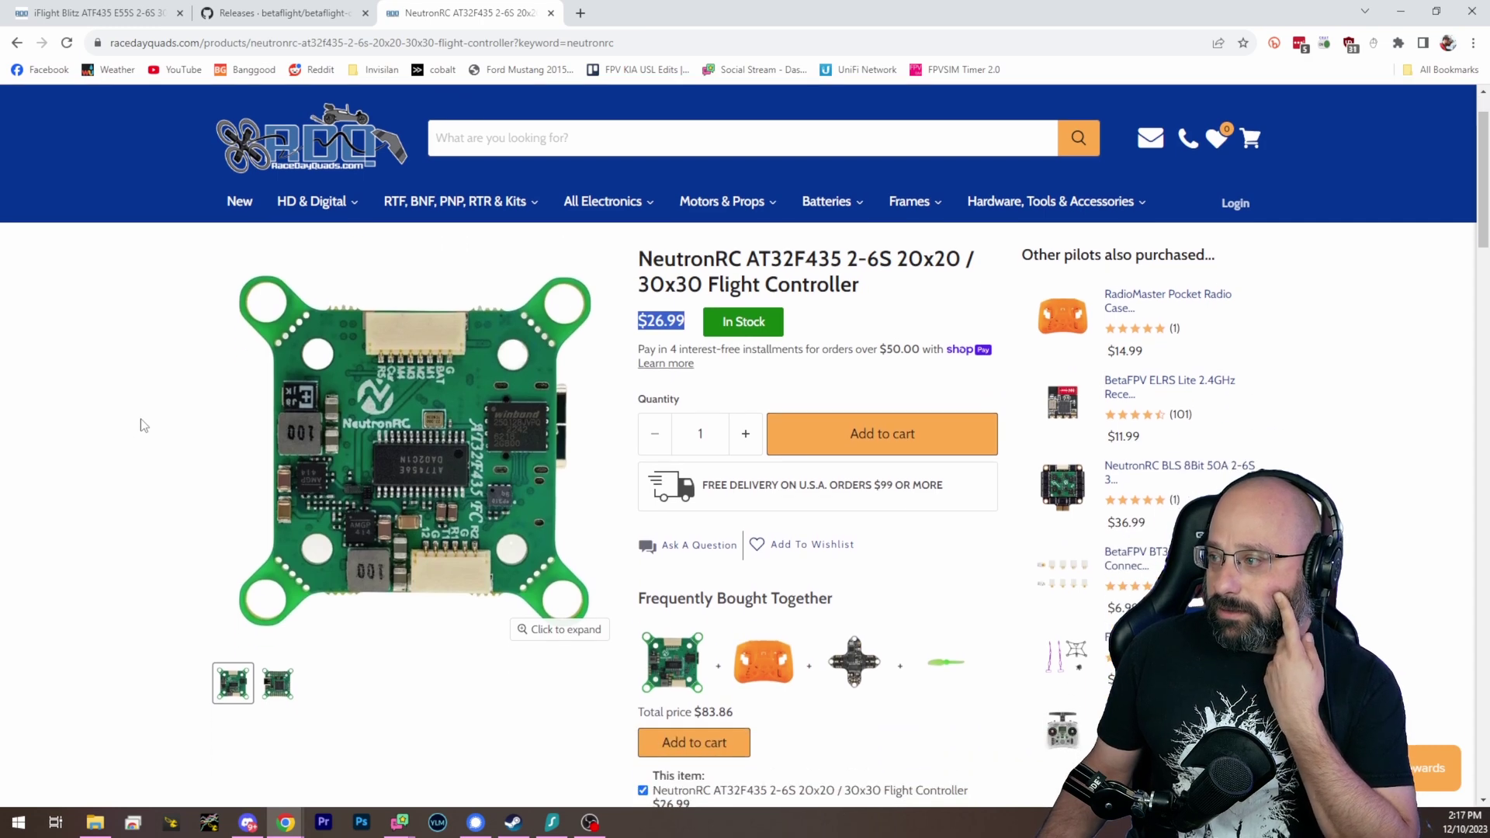
scroll(141, 424, "up", 1)
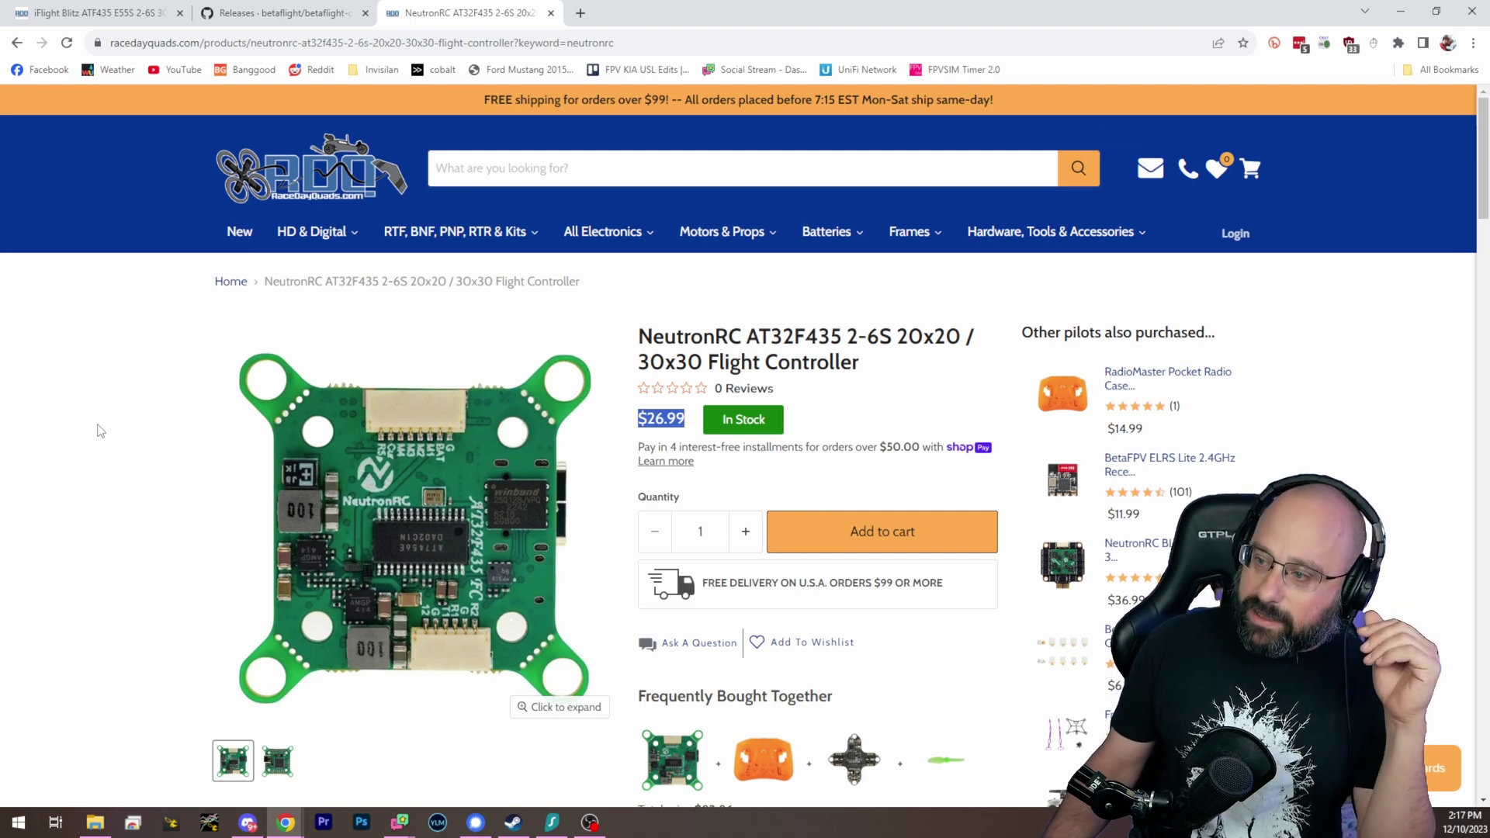
scroll(101, 430, "down", 1)
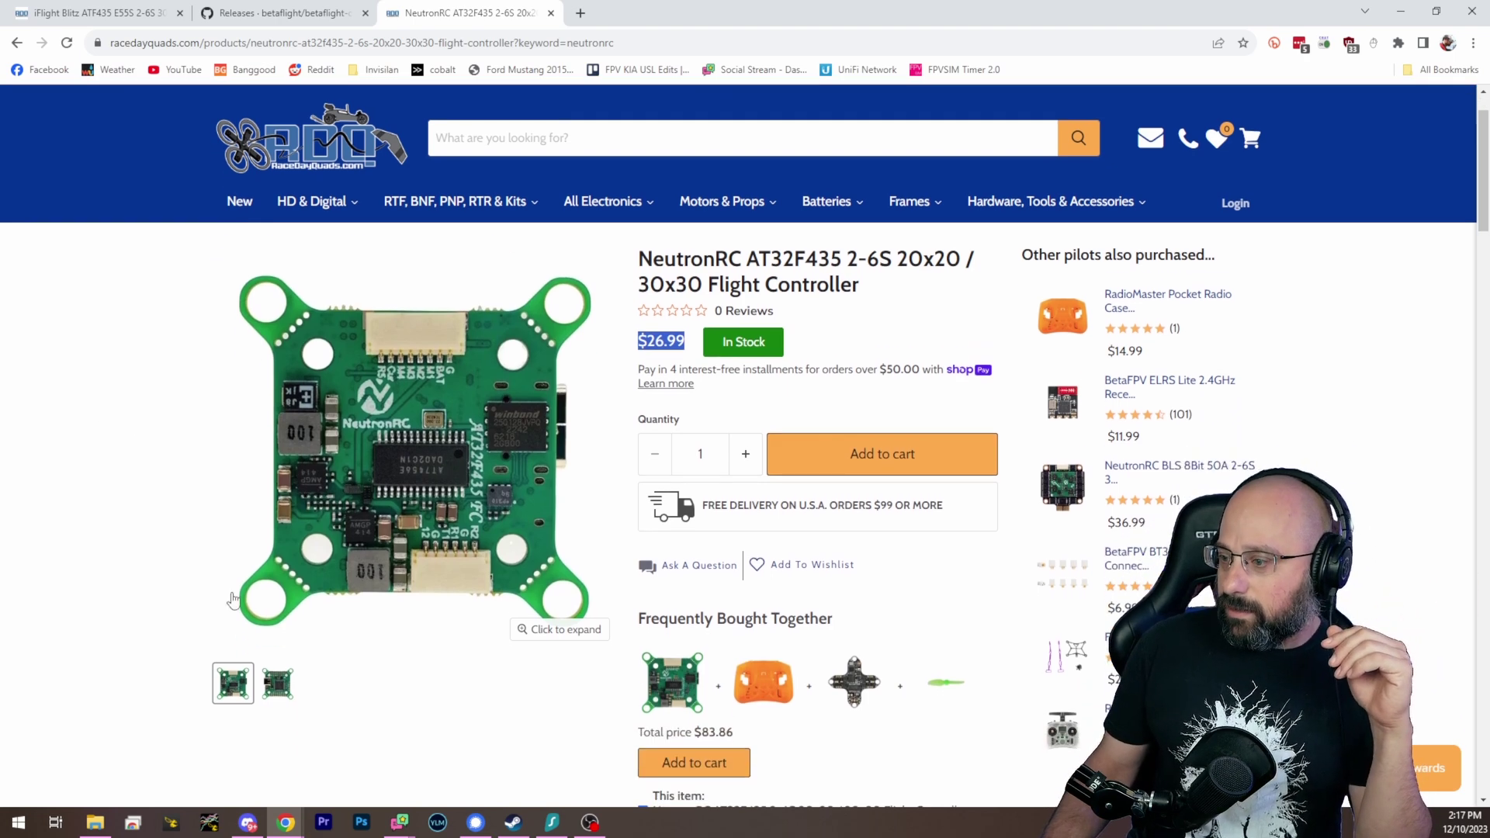
left_click(277, 691)
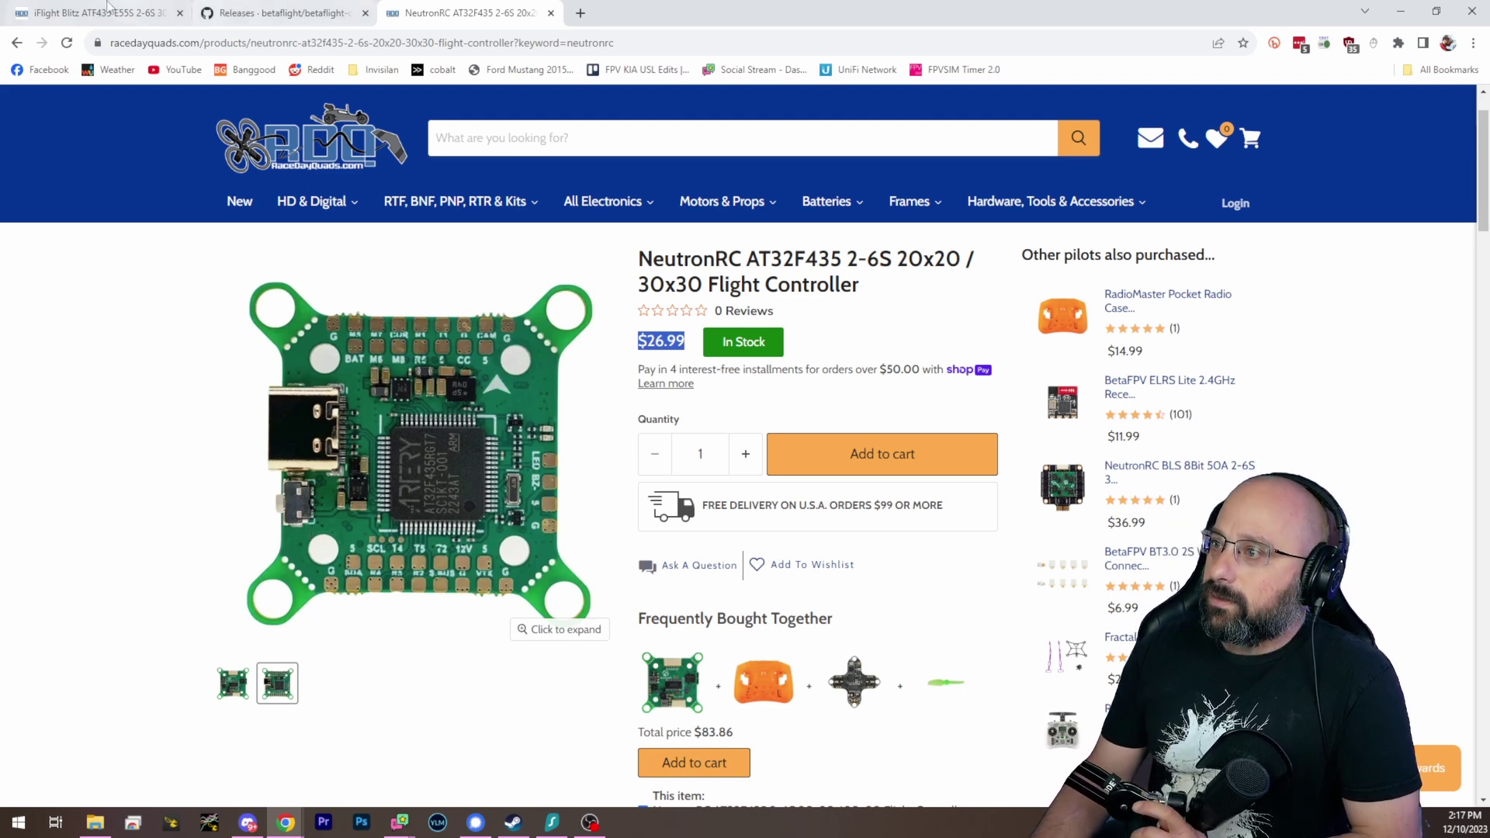
- Revisit the iFlight and NeutronRC pages, highlight the Betaflight Configurator 10.10.0 Release Candidate 1 heading, and close the tabs
left_click(132, 10)
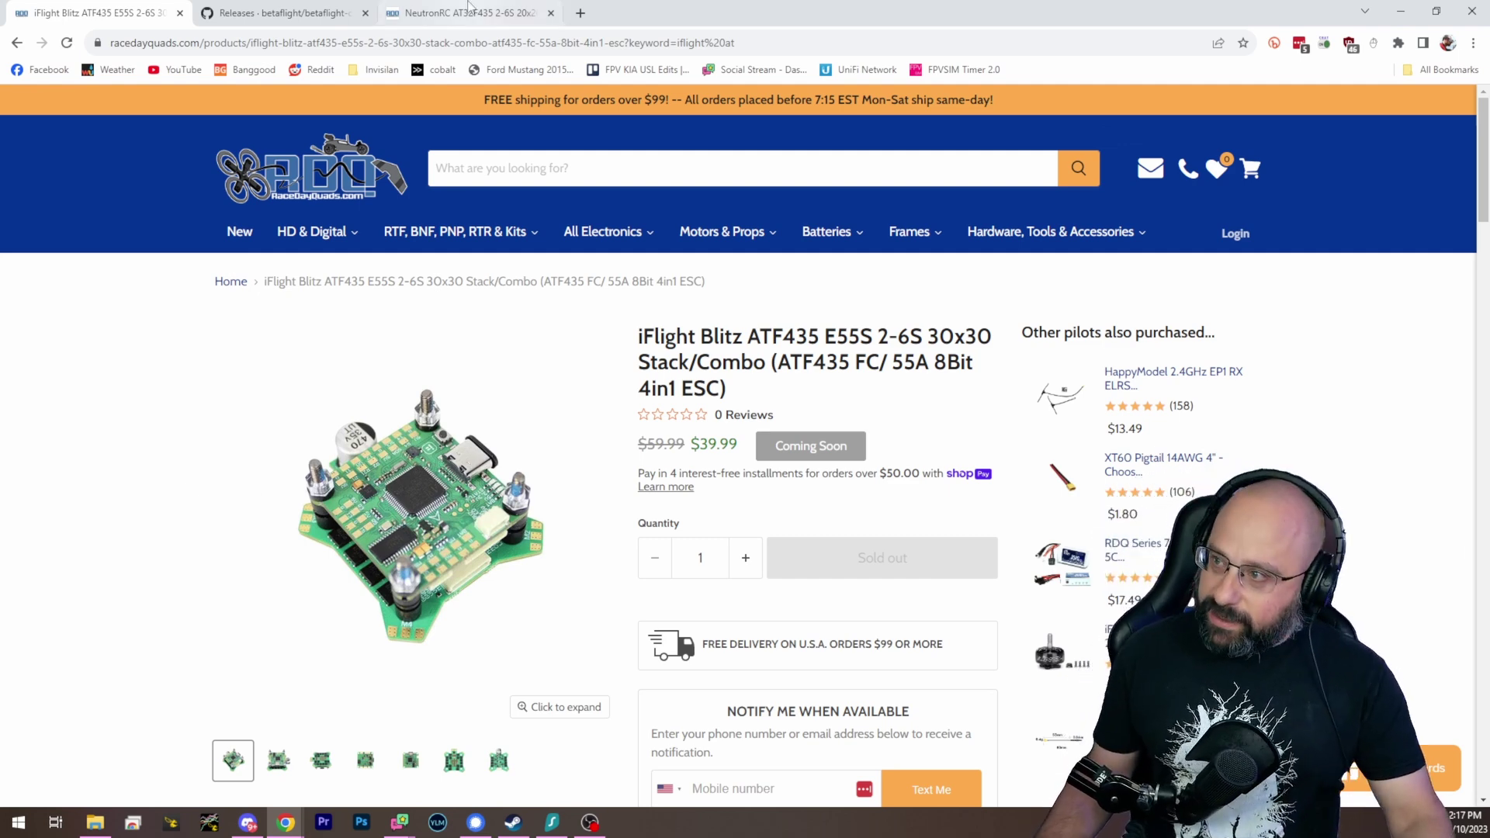
left_click(468, 11)
left_click(274, 11)
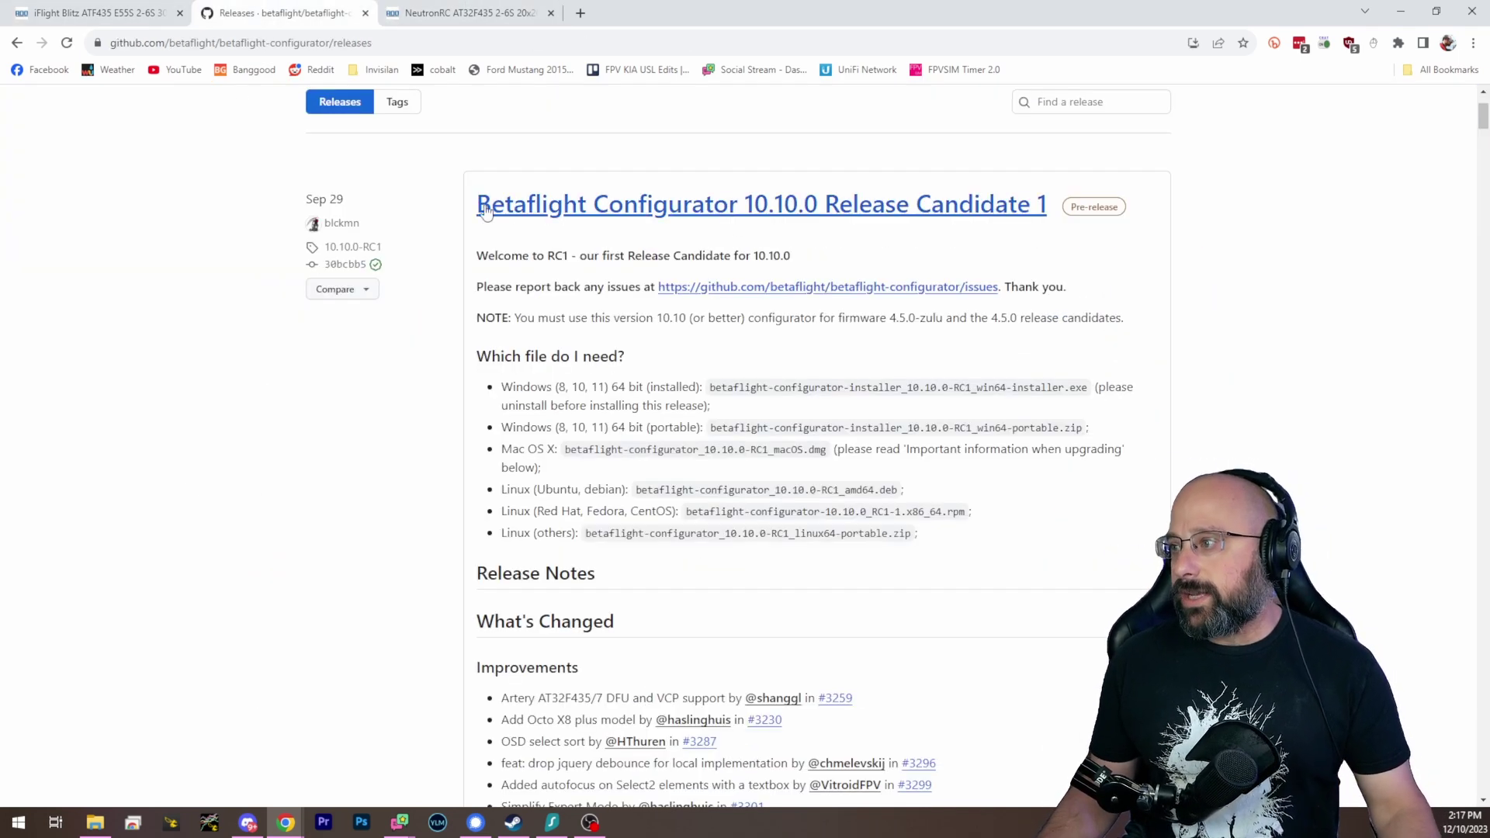
left_click_drag(485, 211, 991, 173)
left_click(215, 238)
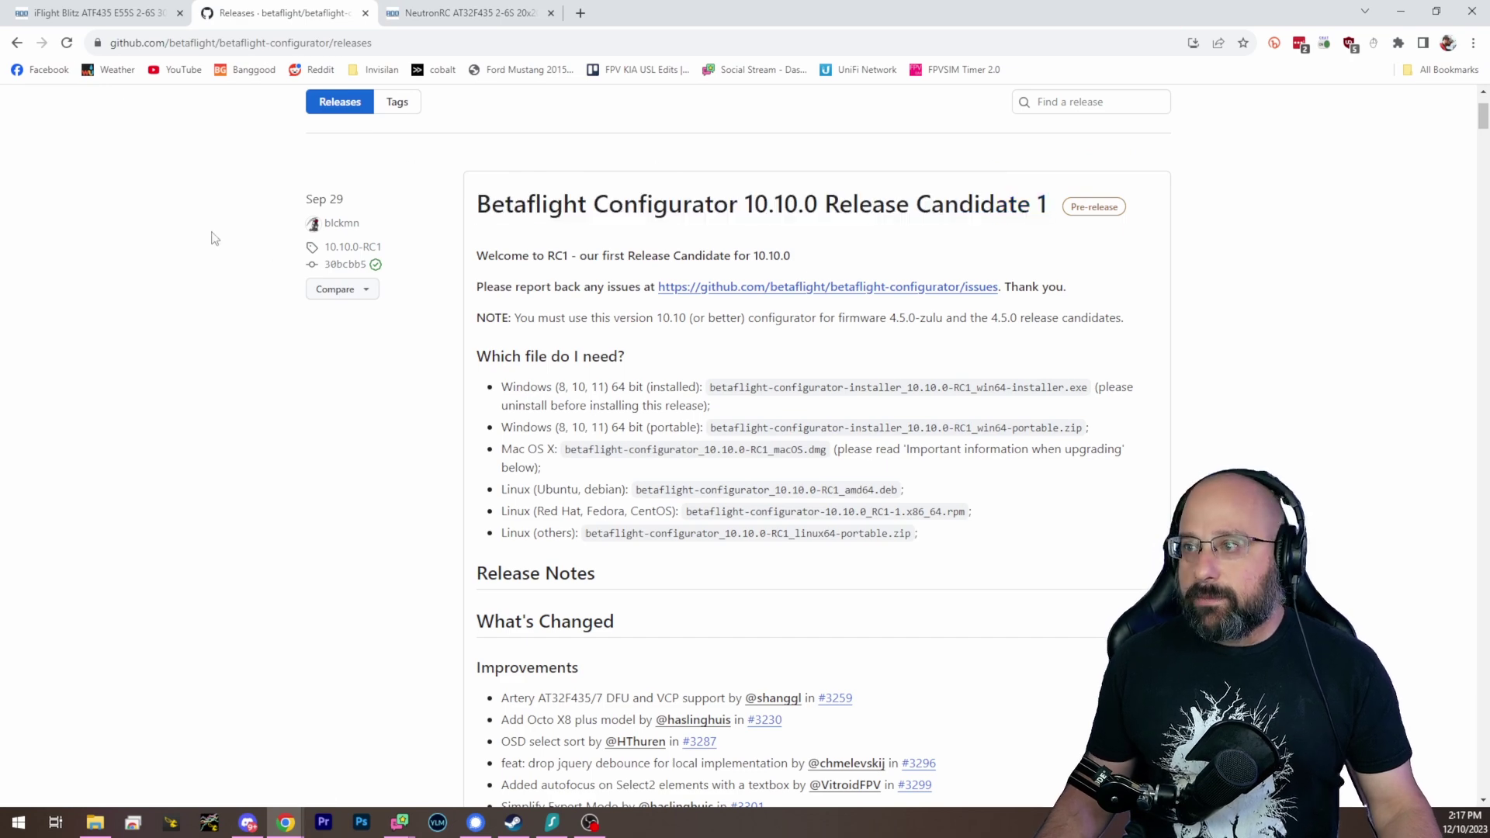
double_click(215, 239)
key("ctrl+w")
key("ctrl+w")
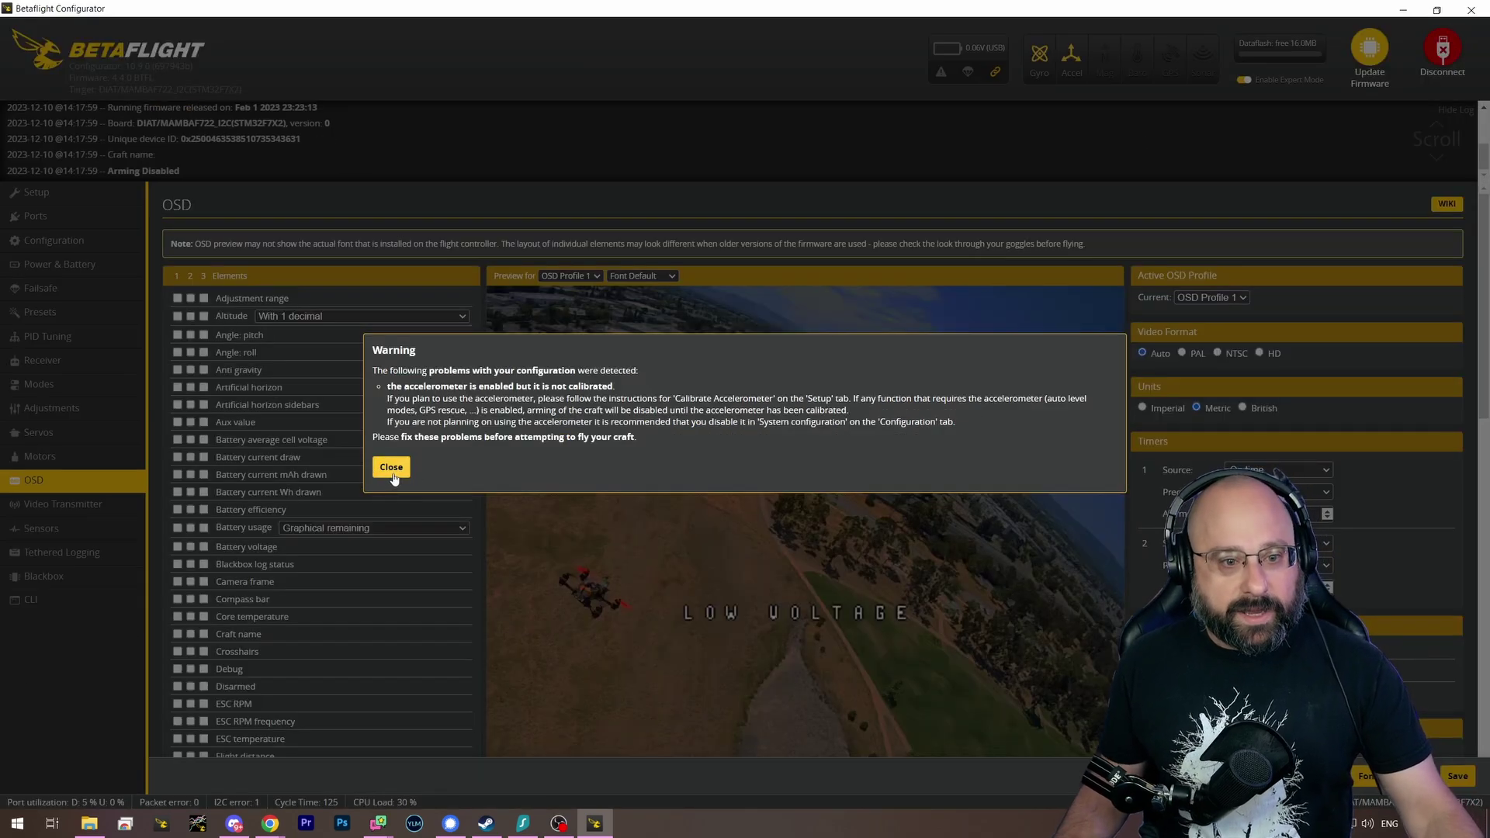
- Dismiss the accelerometer warning in Betaflight Configurator, open the PID Tuning filter settings and check the profile-independent slider switch
left_click(391, 467)
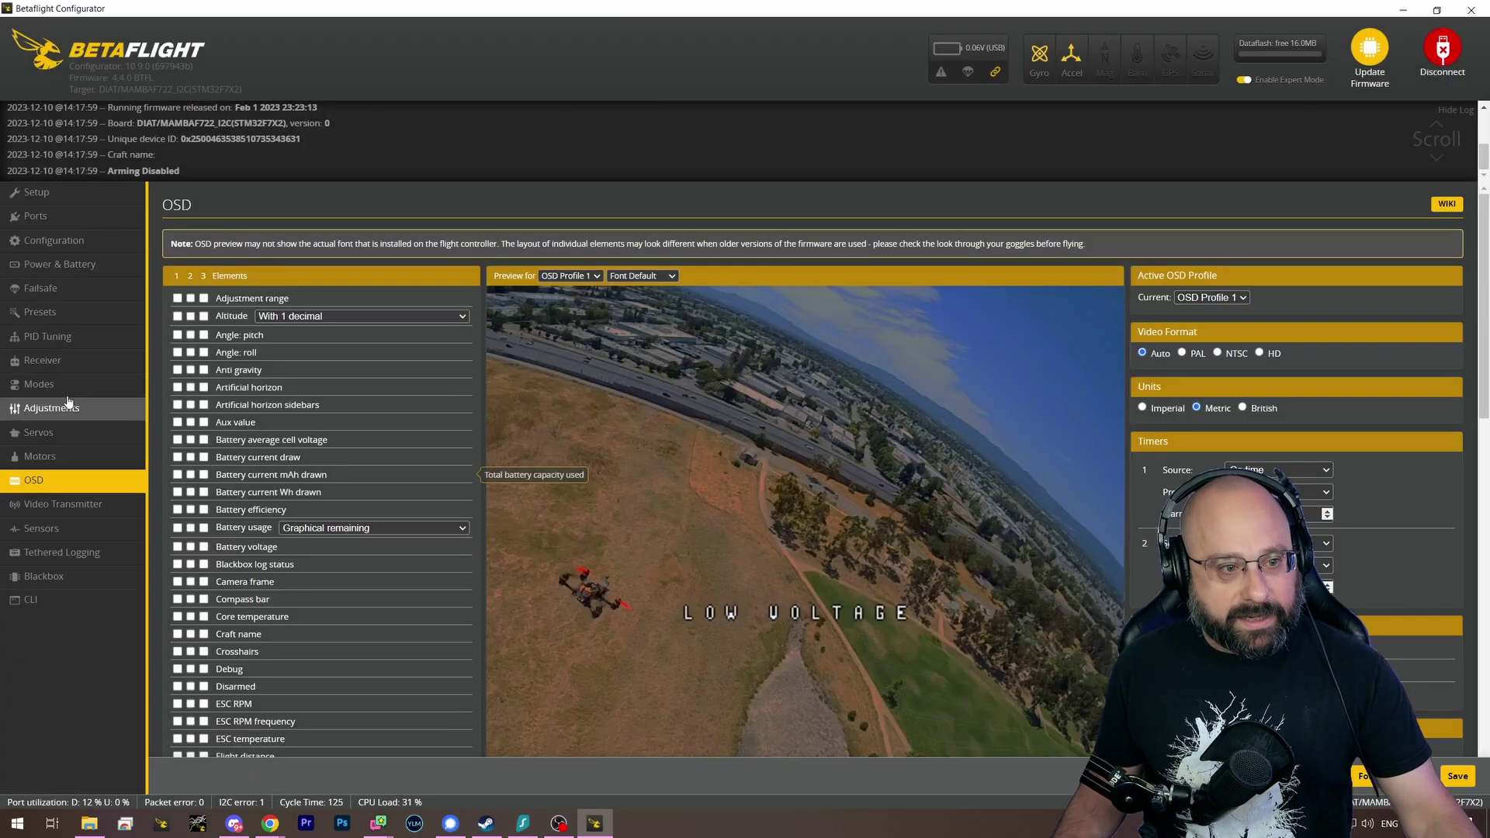
left_click(48, 337)
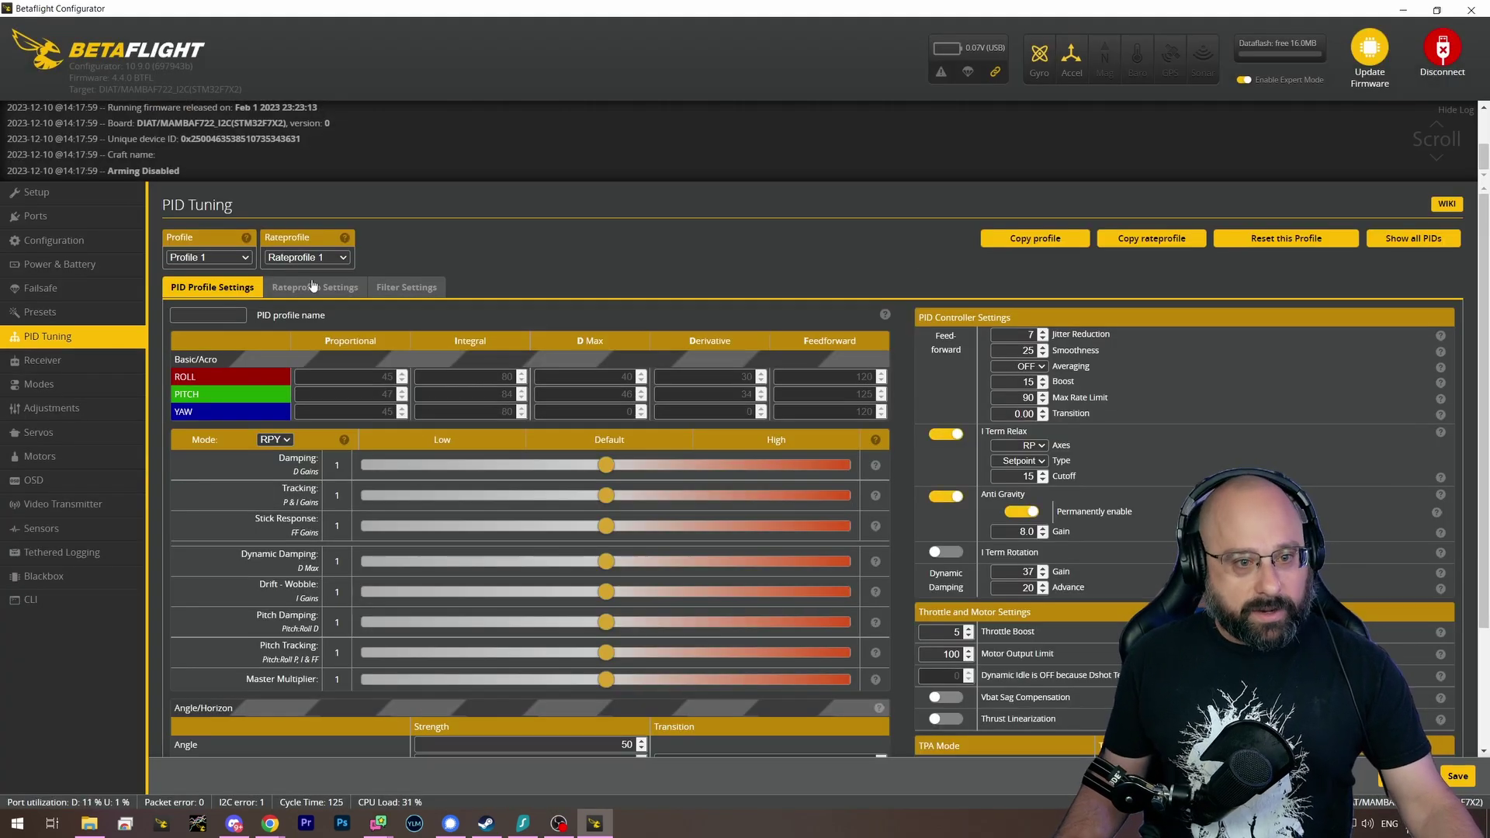
left_click(294, 291)
left_click(419, 289)
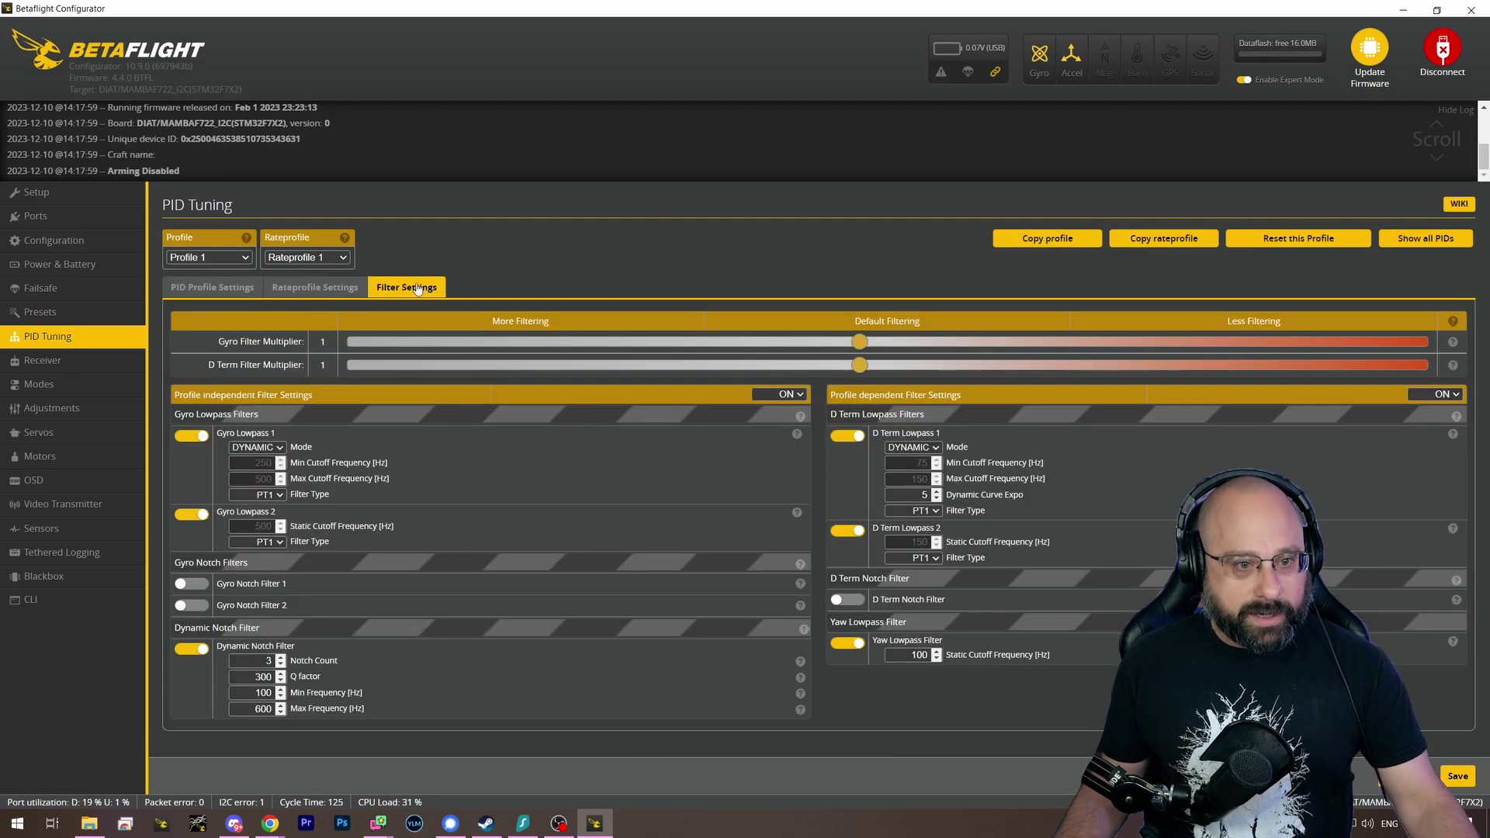
left_click(768, 396)
left_click(465, 402)
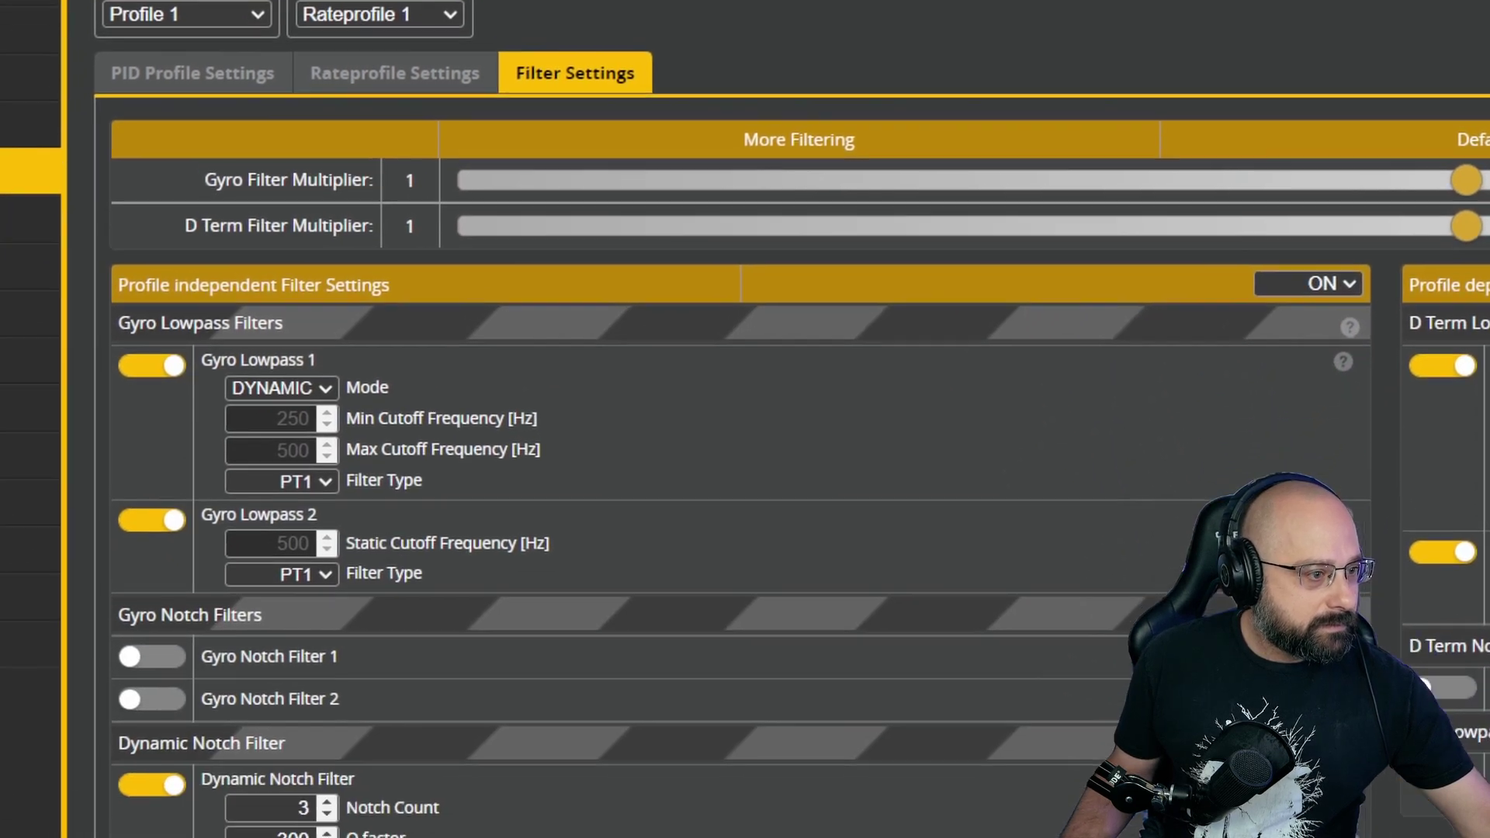
- Check the profile-independent filter switch options, then try the Gyro Filter Multiplier slider and return it to 1
left_click(1311, 281)
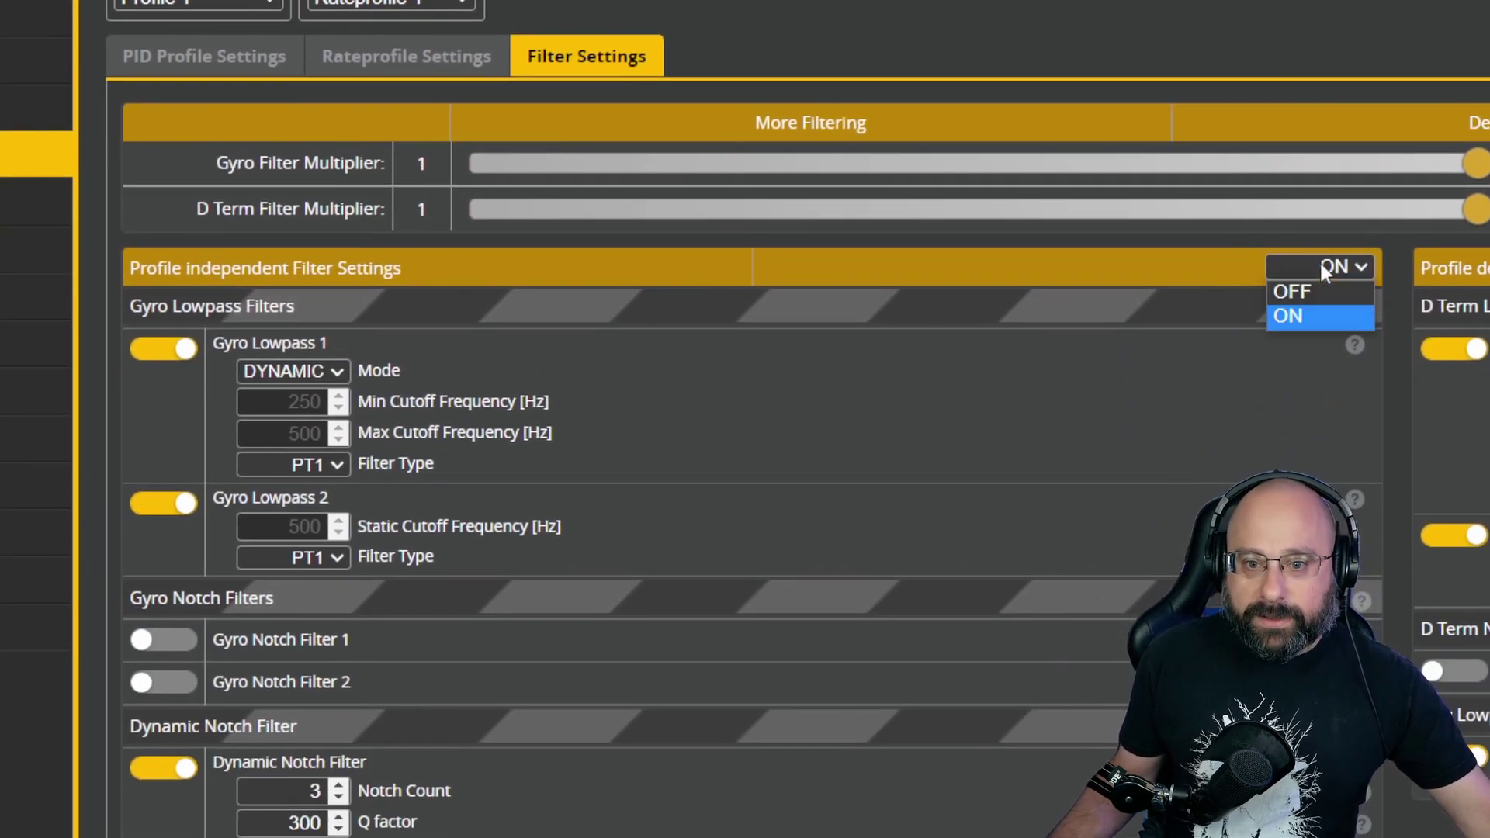
left_click_drag(1475, 163, 1176, 220)
left_click_drag(1202, 163, 1475, 181)
- Set the profile-independent filter slider switch to OFF and highlight Gyro Lowpass 1's minimum and maximum cutoff frequencies
left_click(1319, 269)
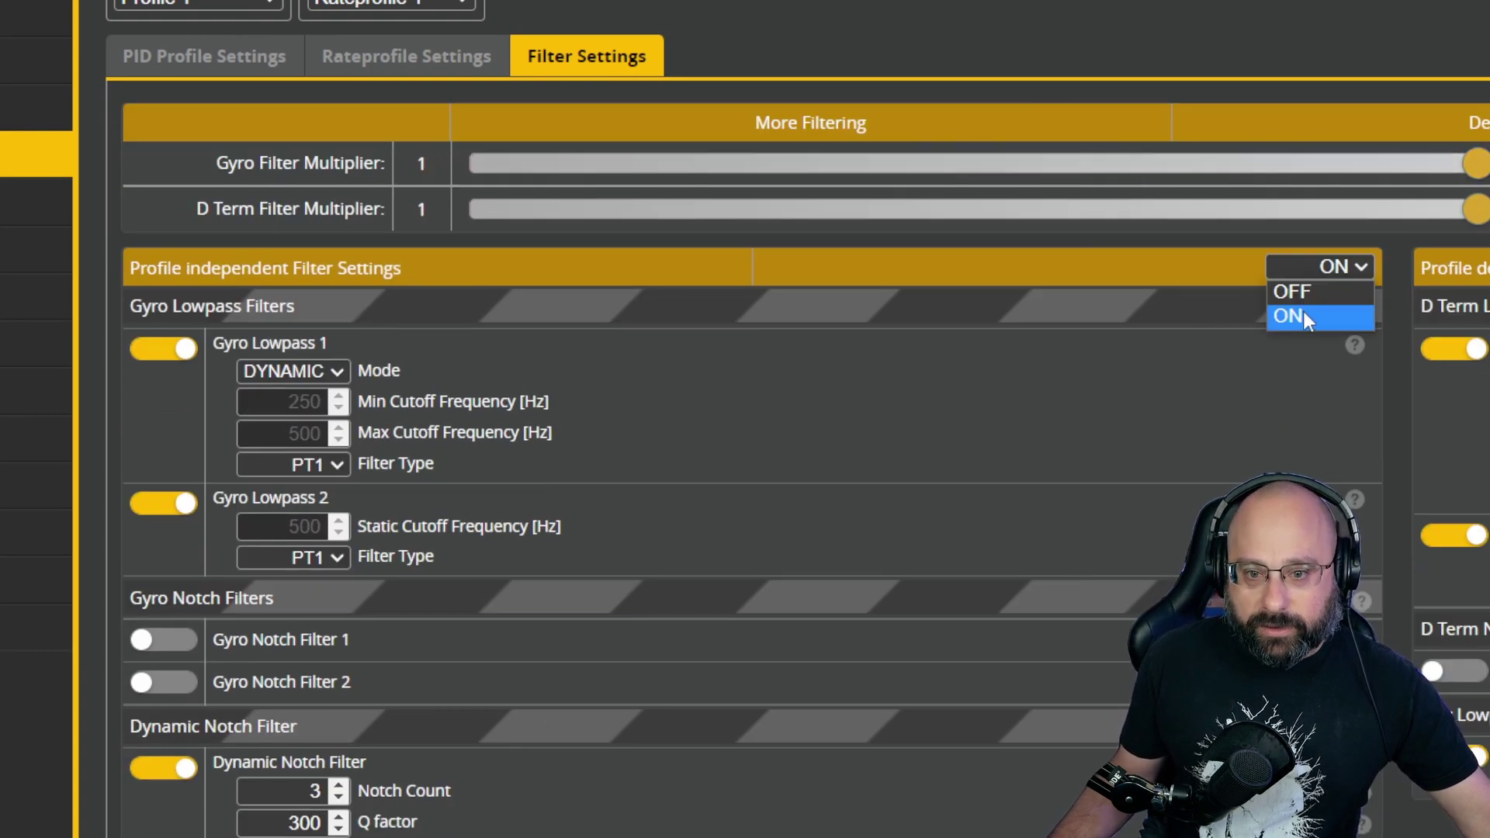
left_click(1310, 291)
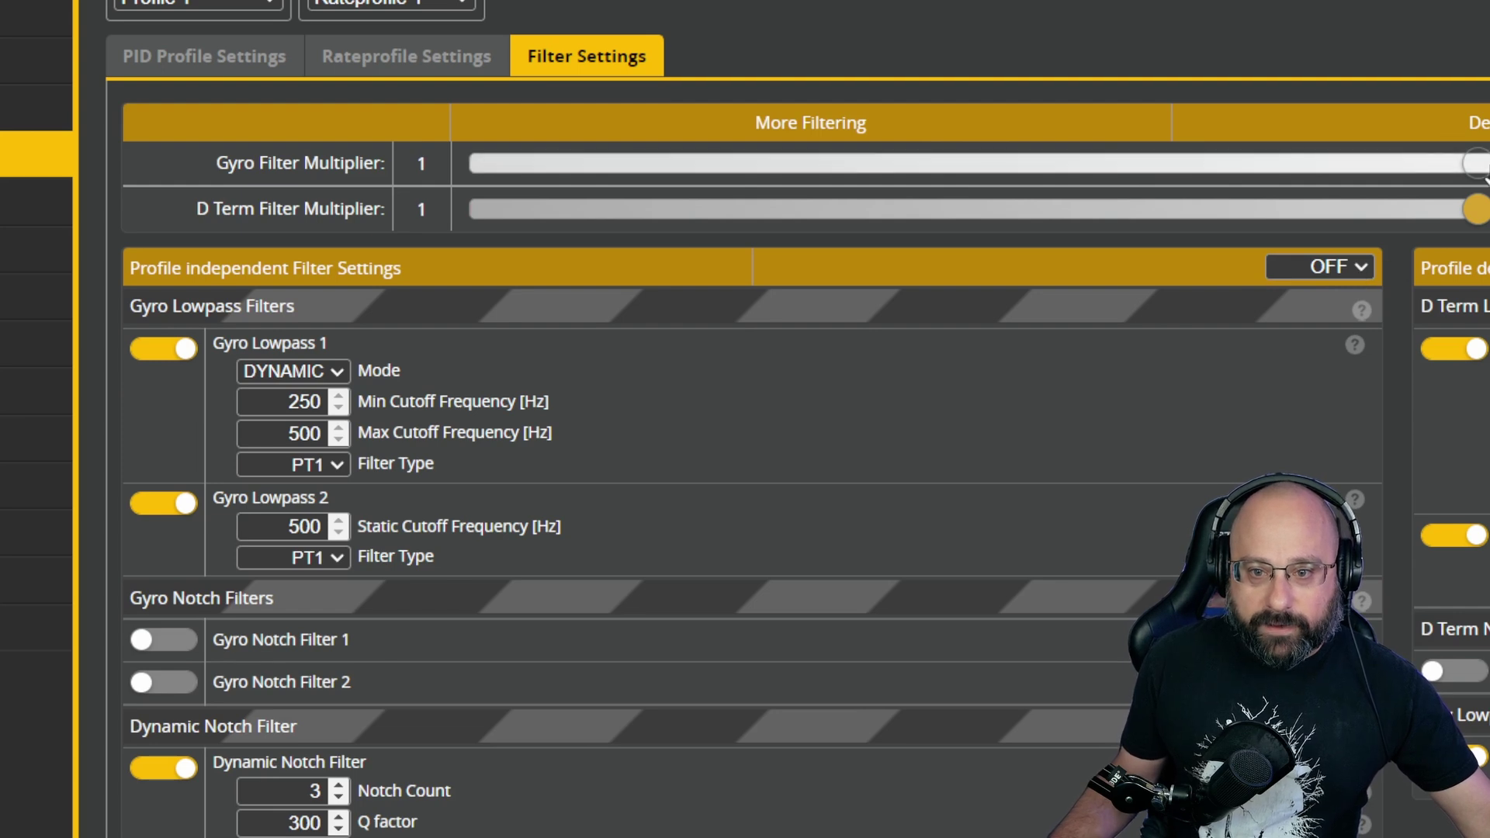
double_click(303, 402)
double_click(303, 433)
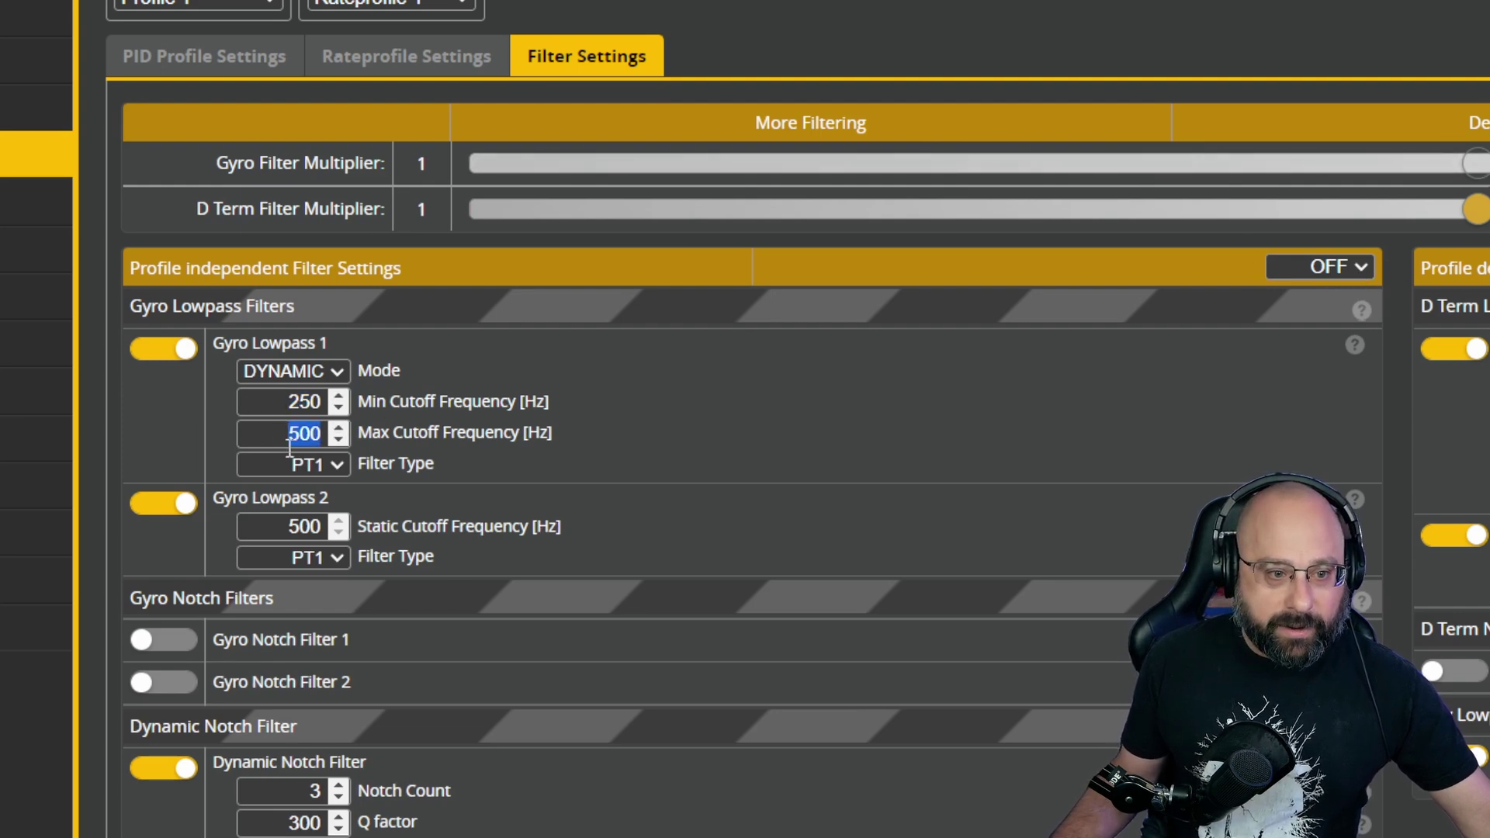
- Turn Gyro Lowpass 1 and 2 off and on again, then look at the profile-independent slider switch options
left_click(174, 356)
left_click(159, 396)
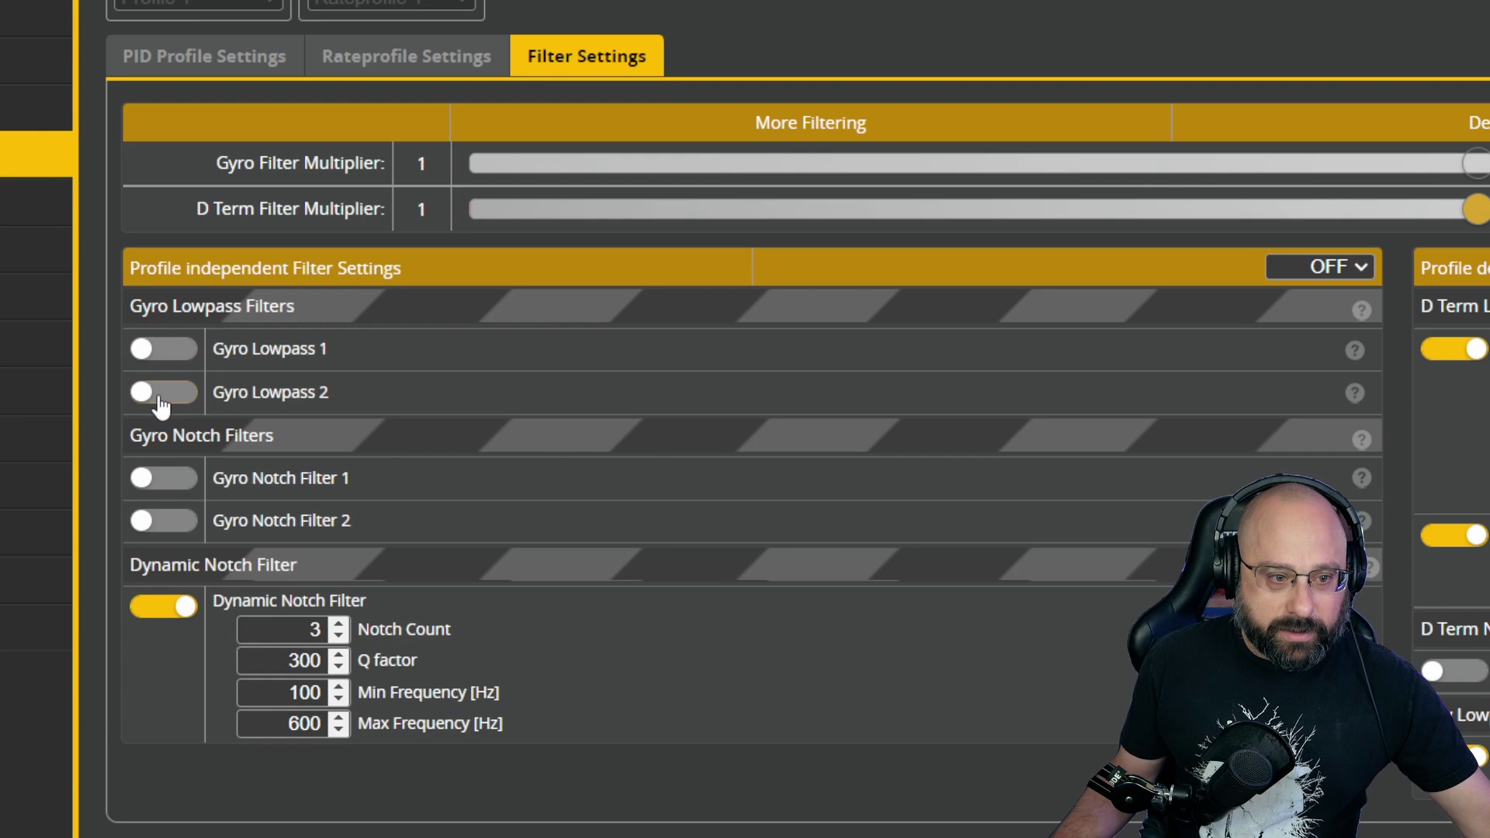
left_click(159, 396)
left_click(163, 350)
left_click(1322, 267)
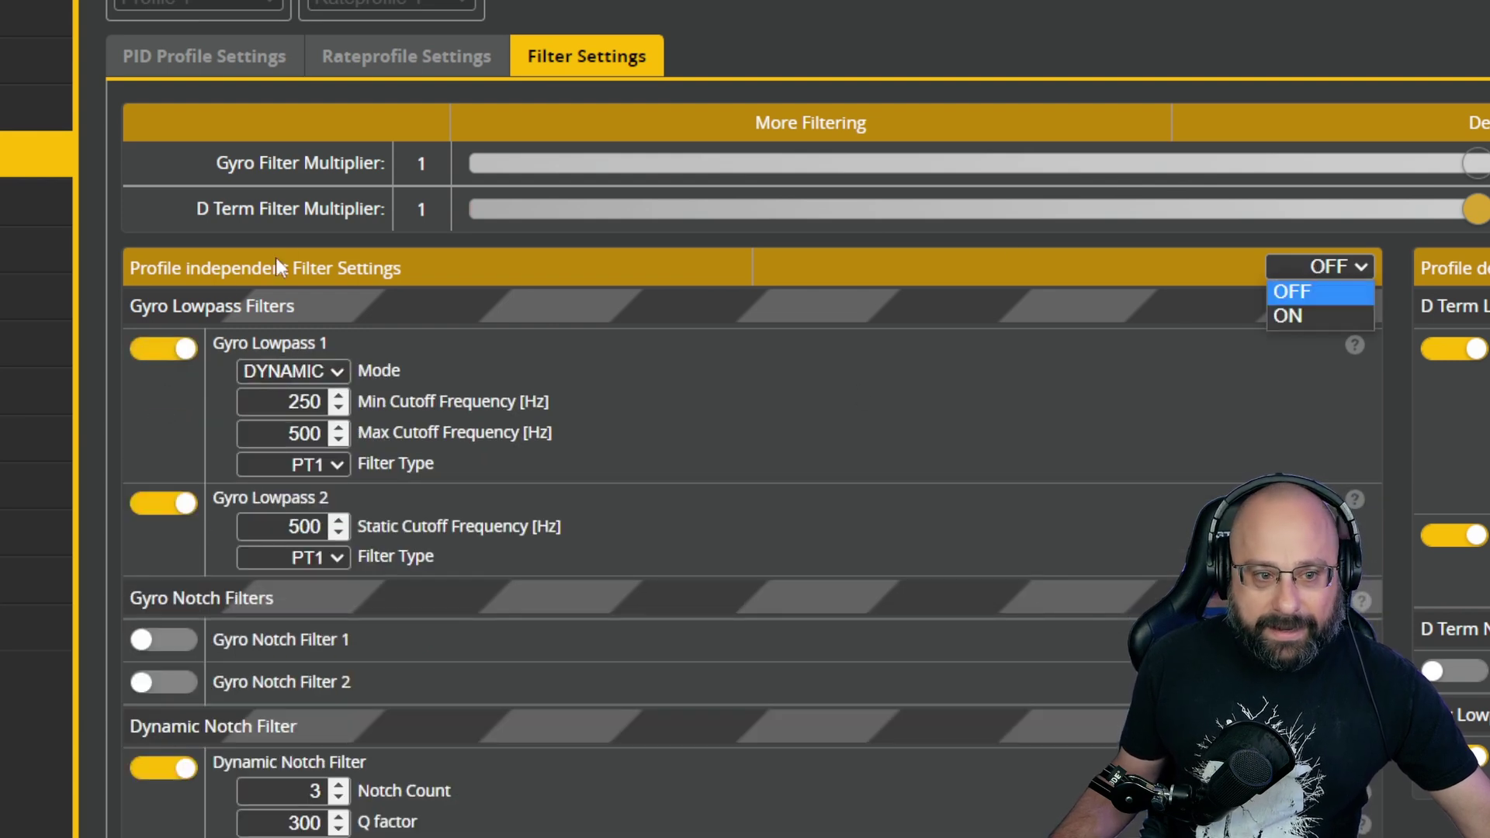
left_click(130, 274)
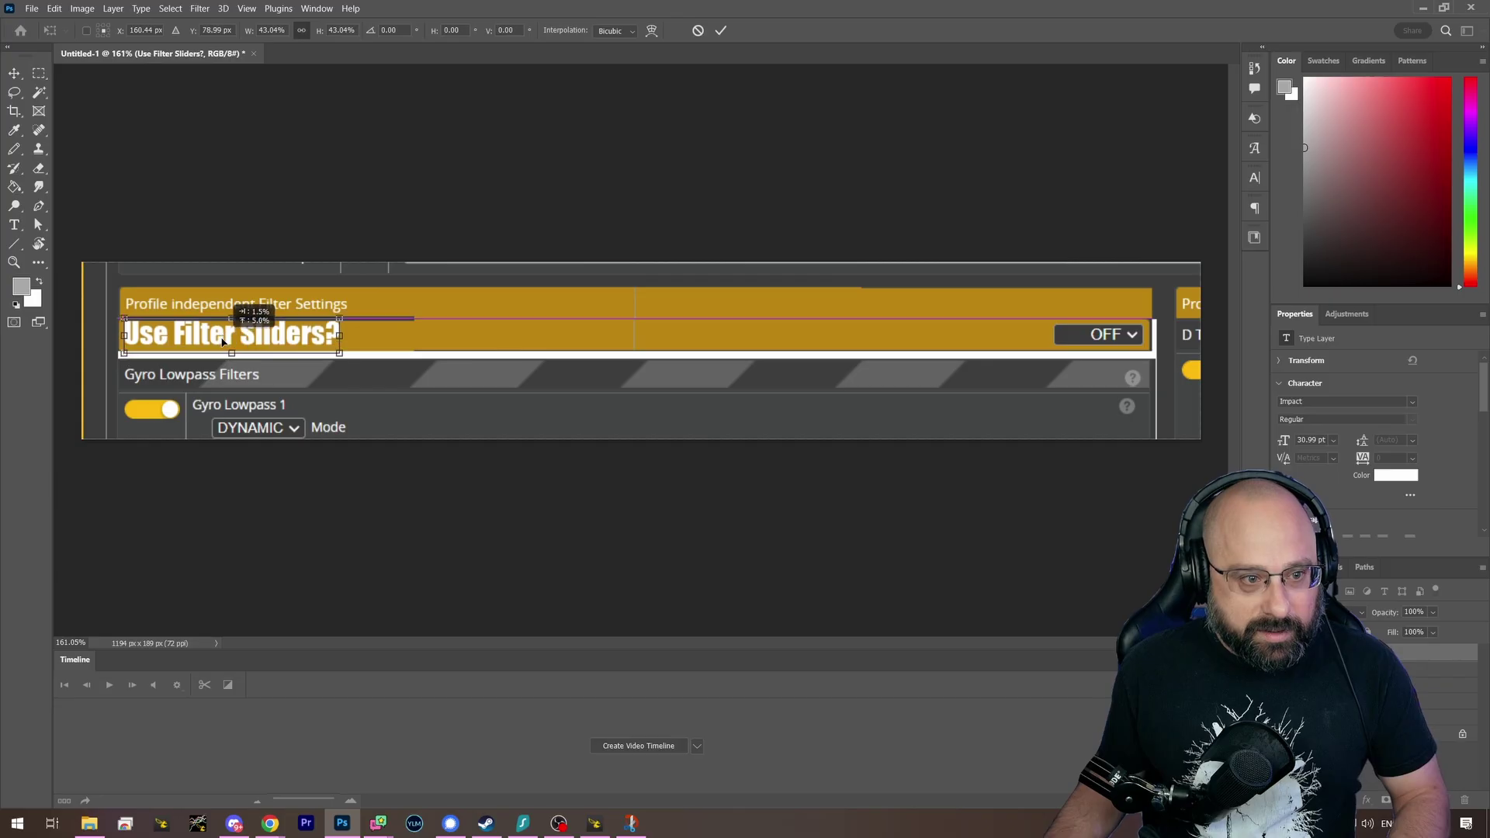
- Finish placing the "Use Filter Sliders?" text beneath the Profile independent Filter Settings heading and quit Photoshop without saving
left_click(347, 511)
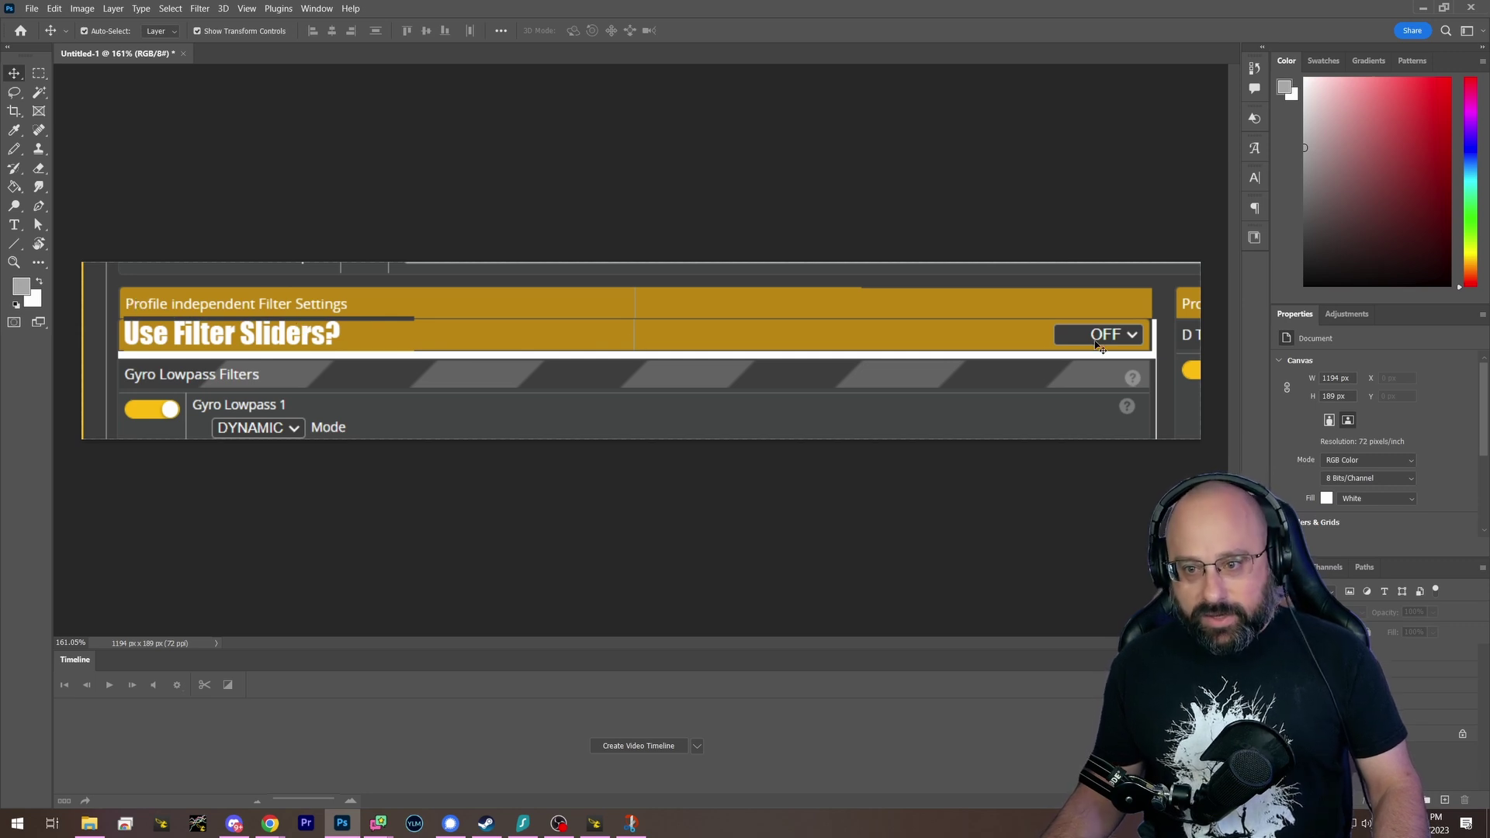
left_click(1471, 8)
left_click(766, 309)
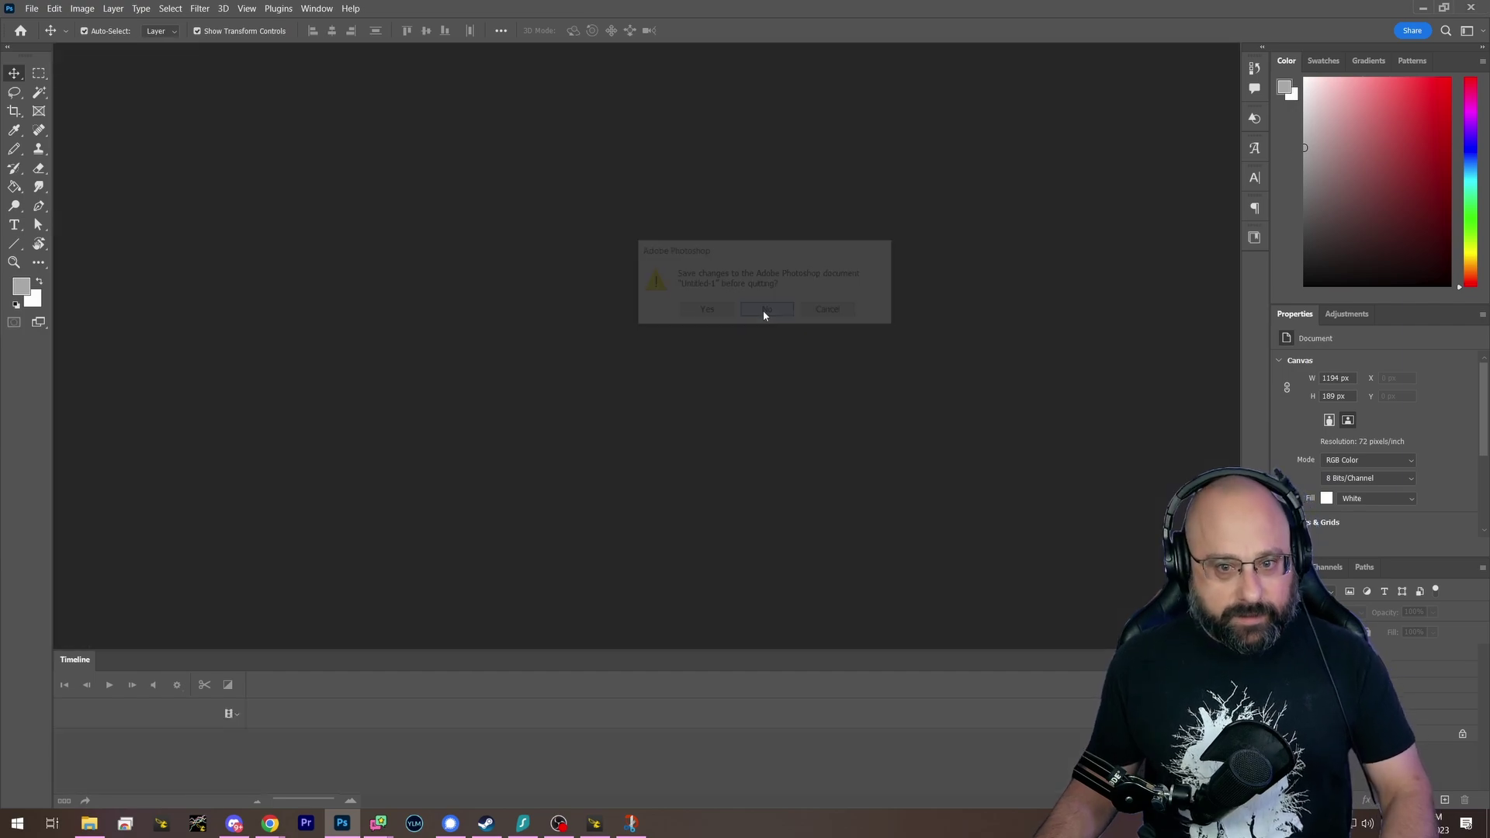